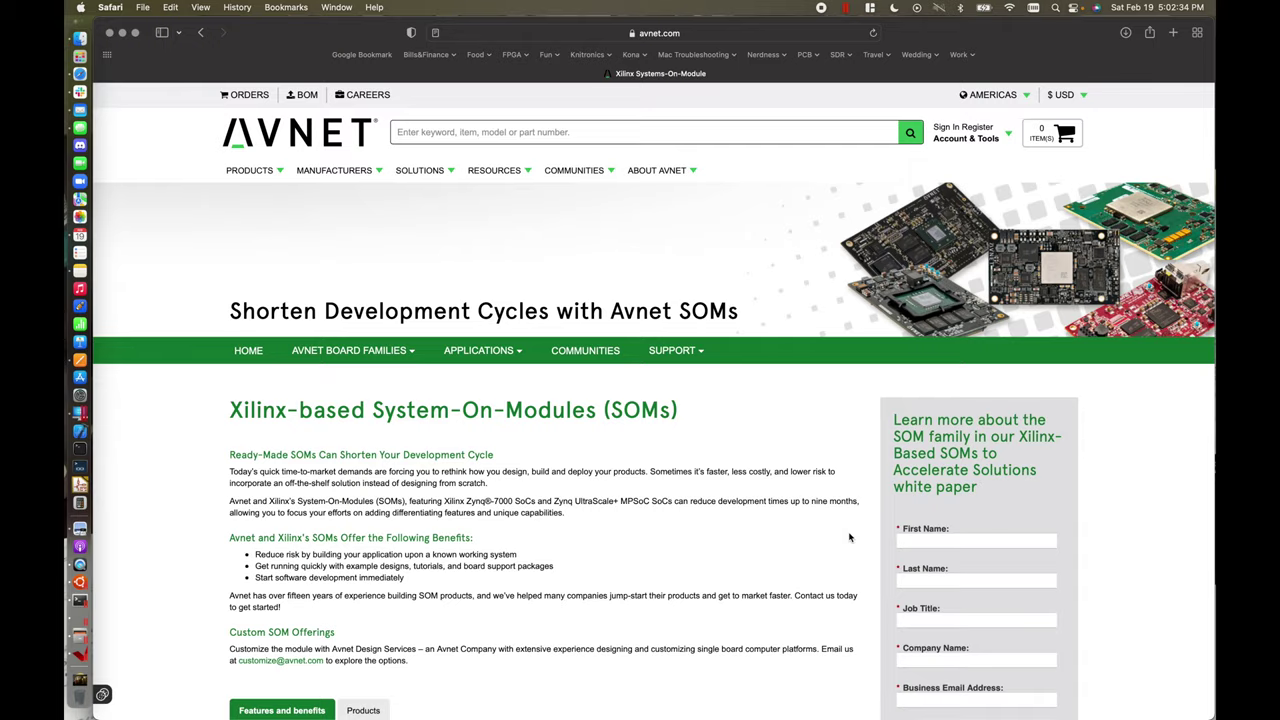
- Scroll the Avnet Xilinx SOM page down to the Kria, PicoZed, MicroZed and UltraZed comparison table
scroll(849, 537, "down", 5)
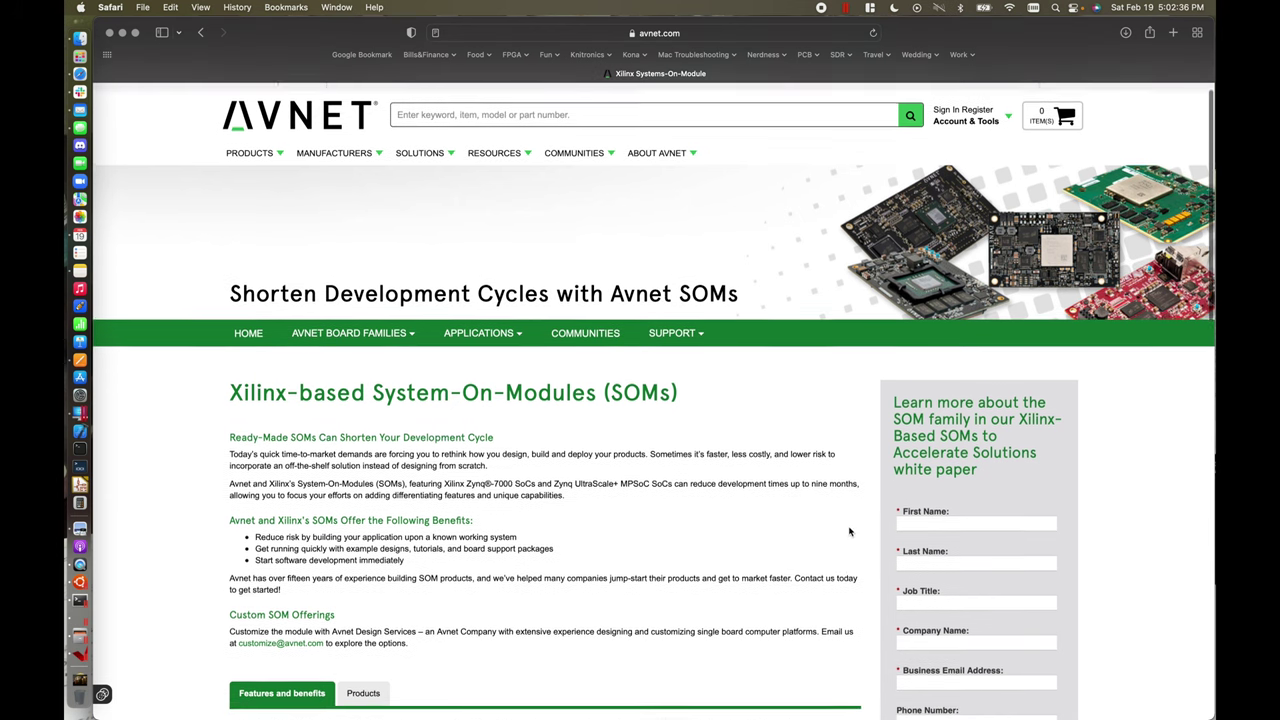
scroll(849, 531, "down", 1)
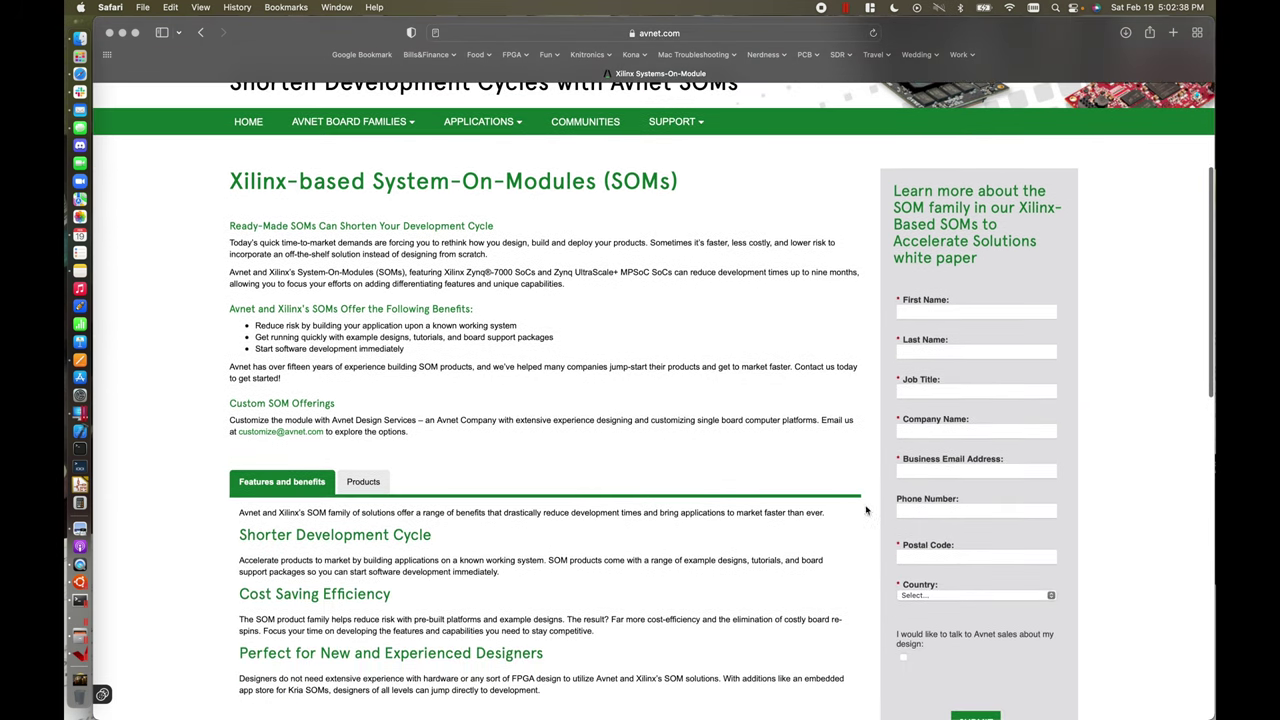
scroll(743, 537, "down", 10)
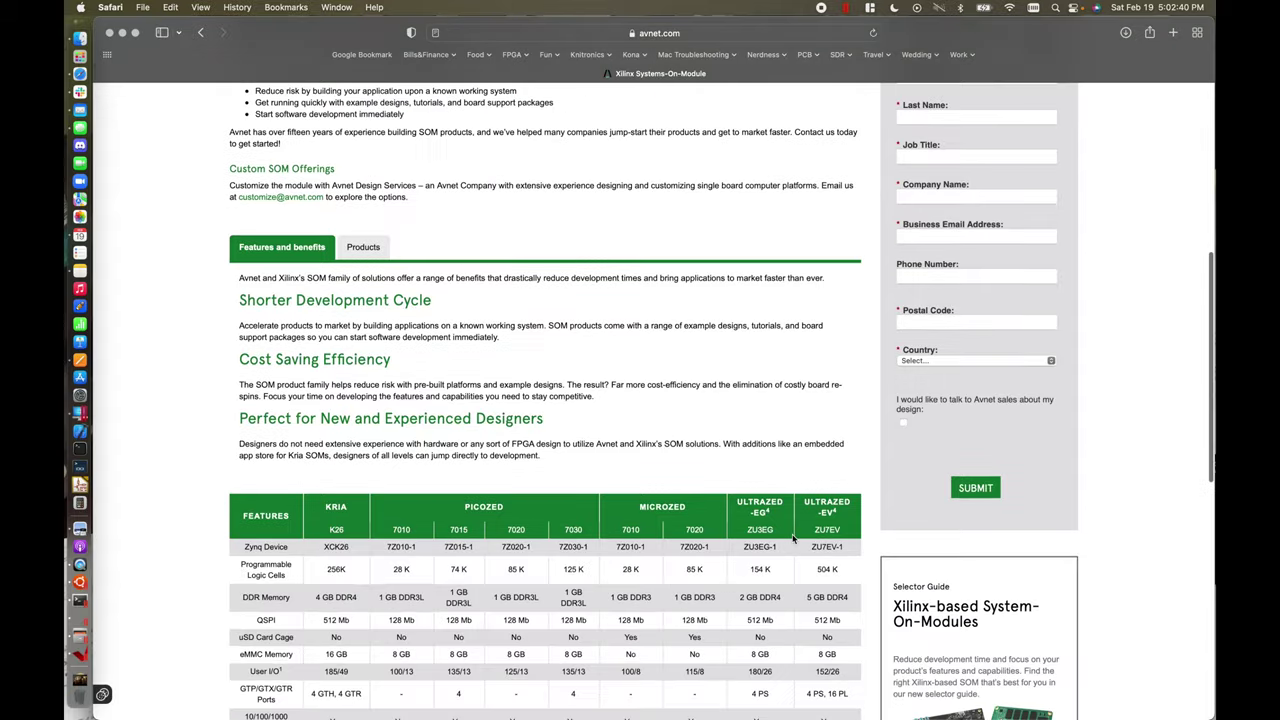
scroll(793, 539, "down", 3)
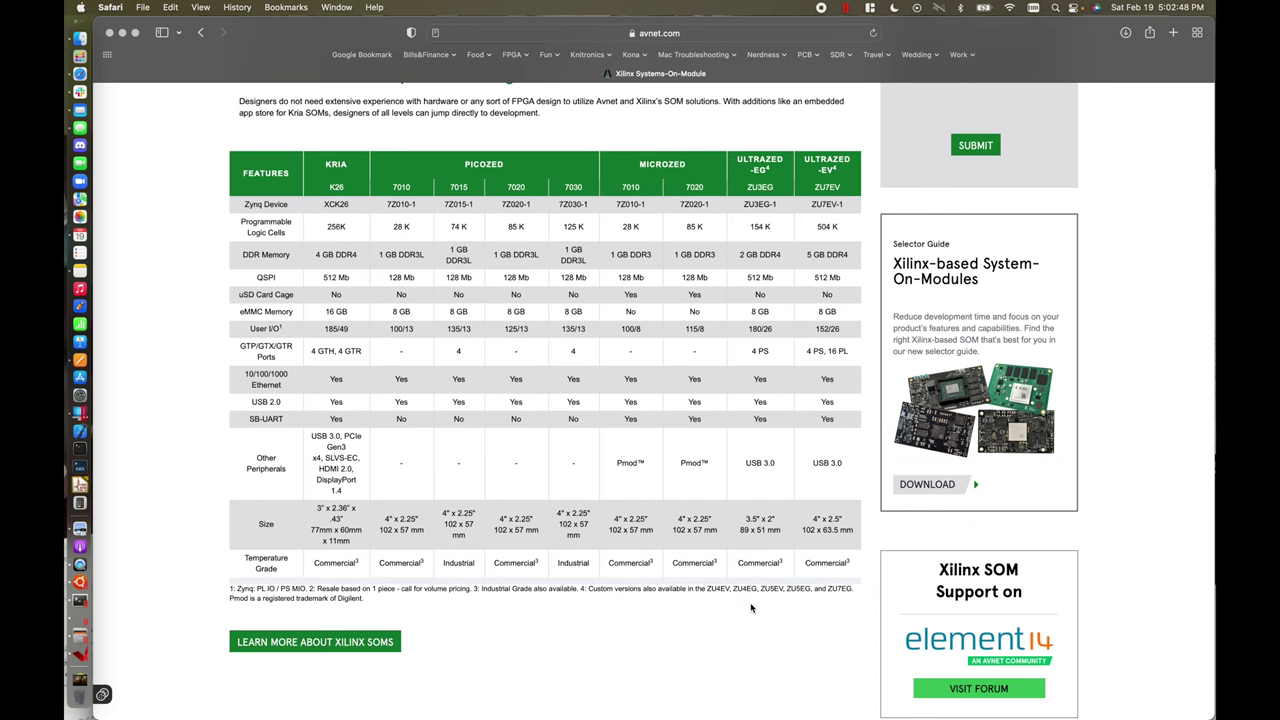
scroll(751, 607, "down", 3)
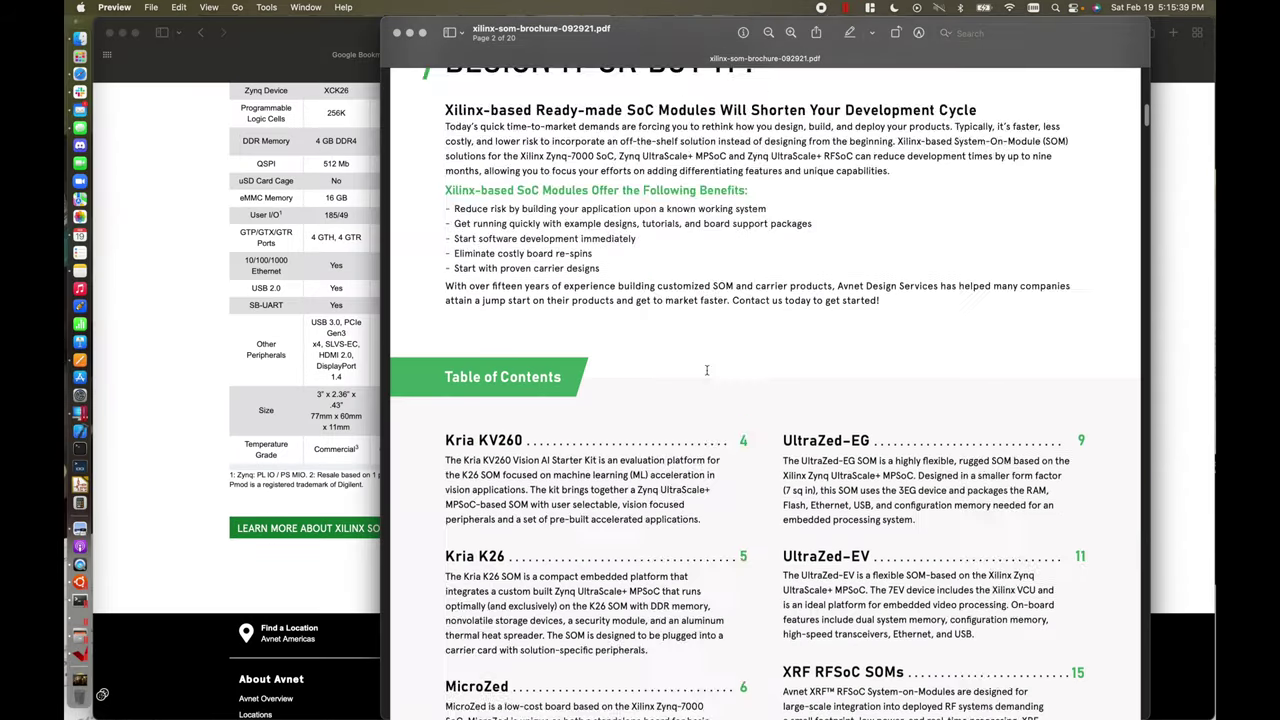
- Scroll the brochure from the cover past the Table of Contents to page 3's SOM Solutions table
scroll(836, 282, "down", 5)
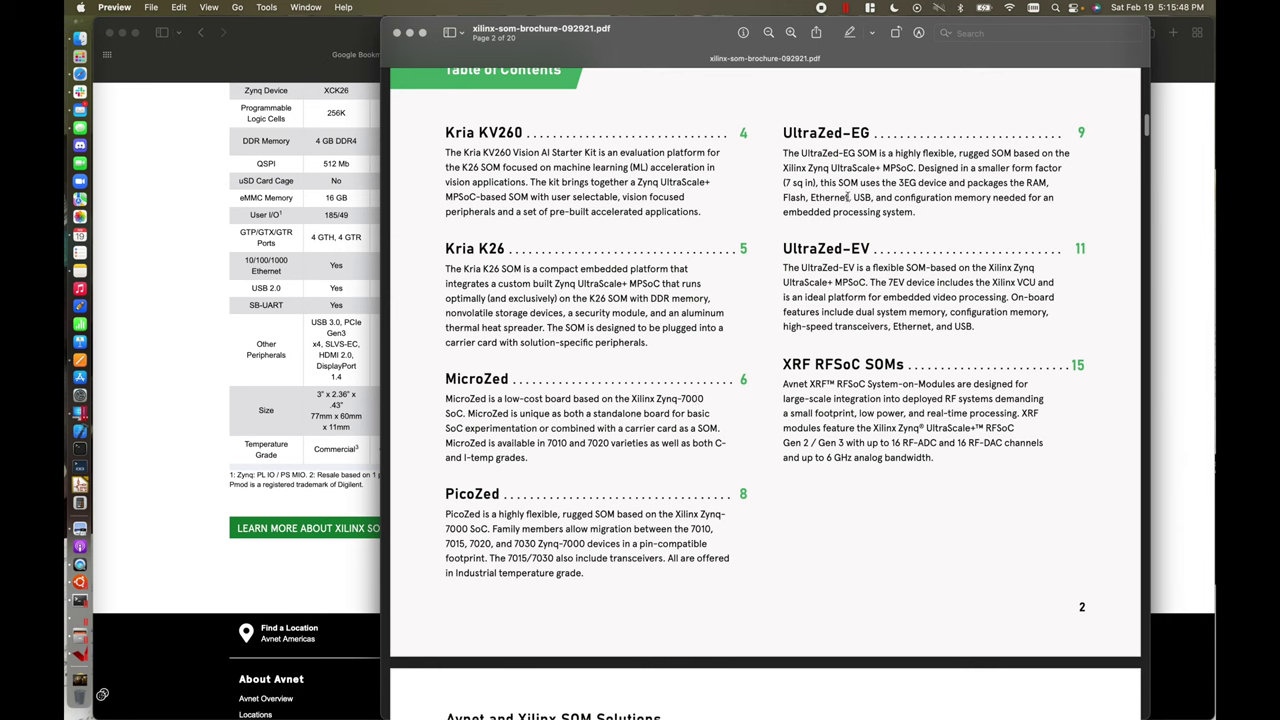
scroll(880, 335, "down", 2)
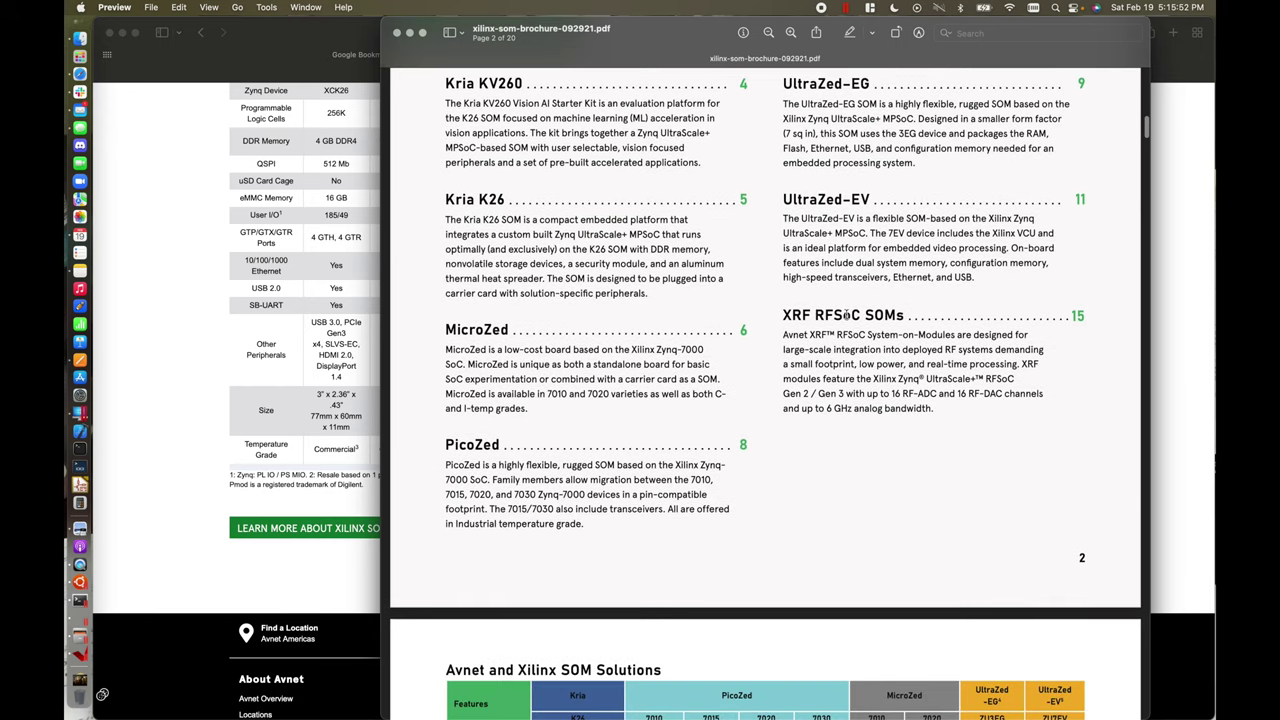
scroll(826, 314, "down", 2)
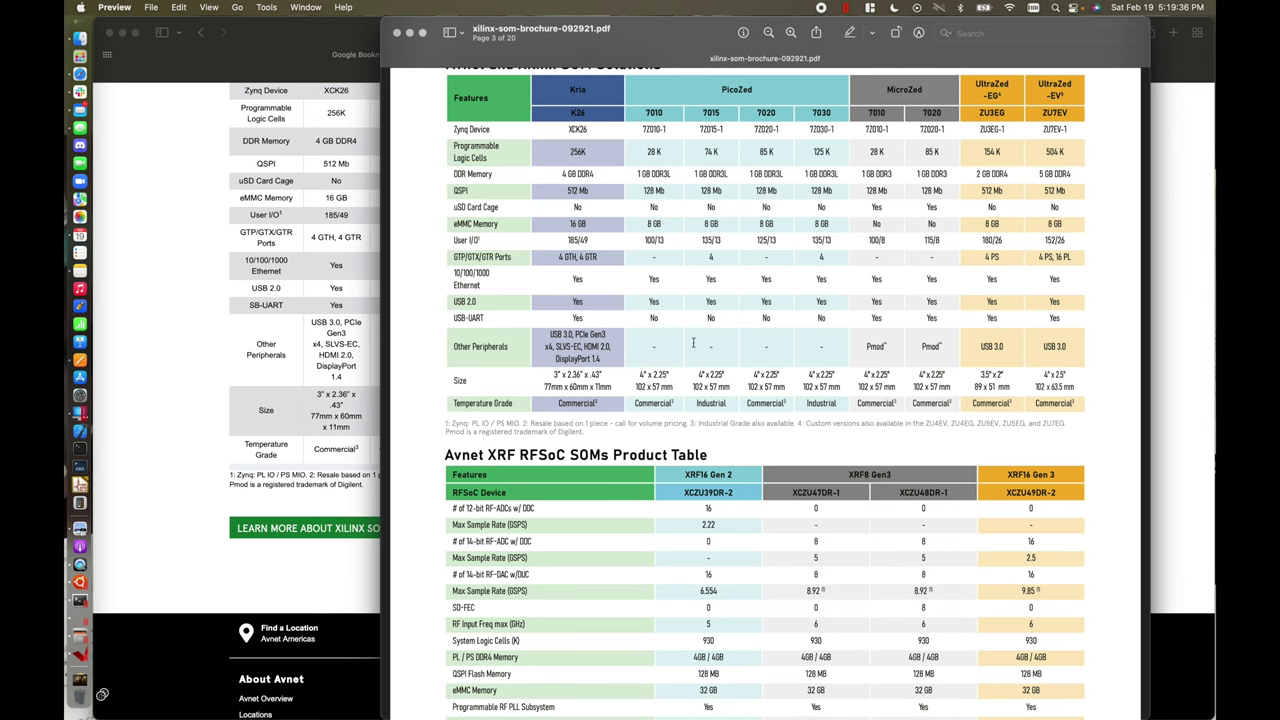
scroll(629, 272, "up", 2)
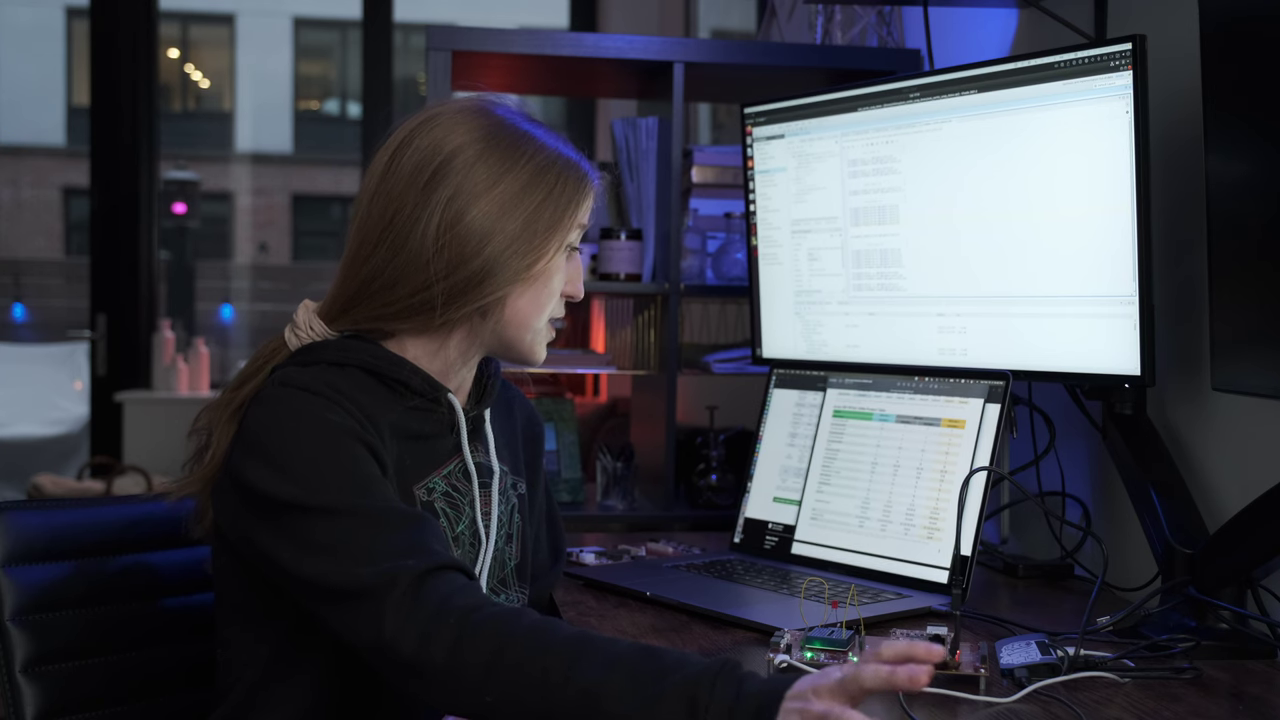
- Scroll the brochure to page 7, MicroZed Accessories, with the I/O, FMC and Arduino carrier cards
scroll(890, 470, "down", 5)
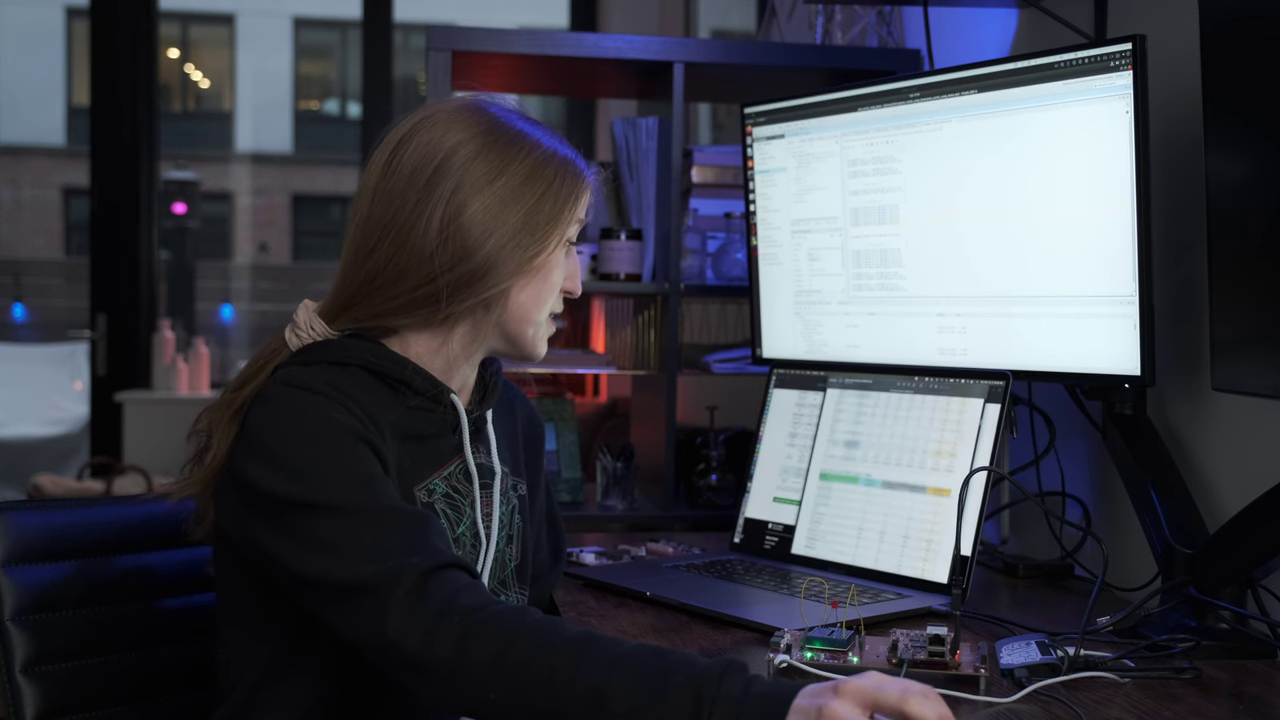
scroll(890, 470, "up", 1)
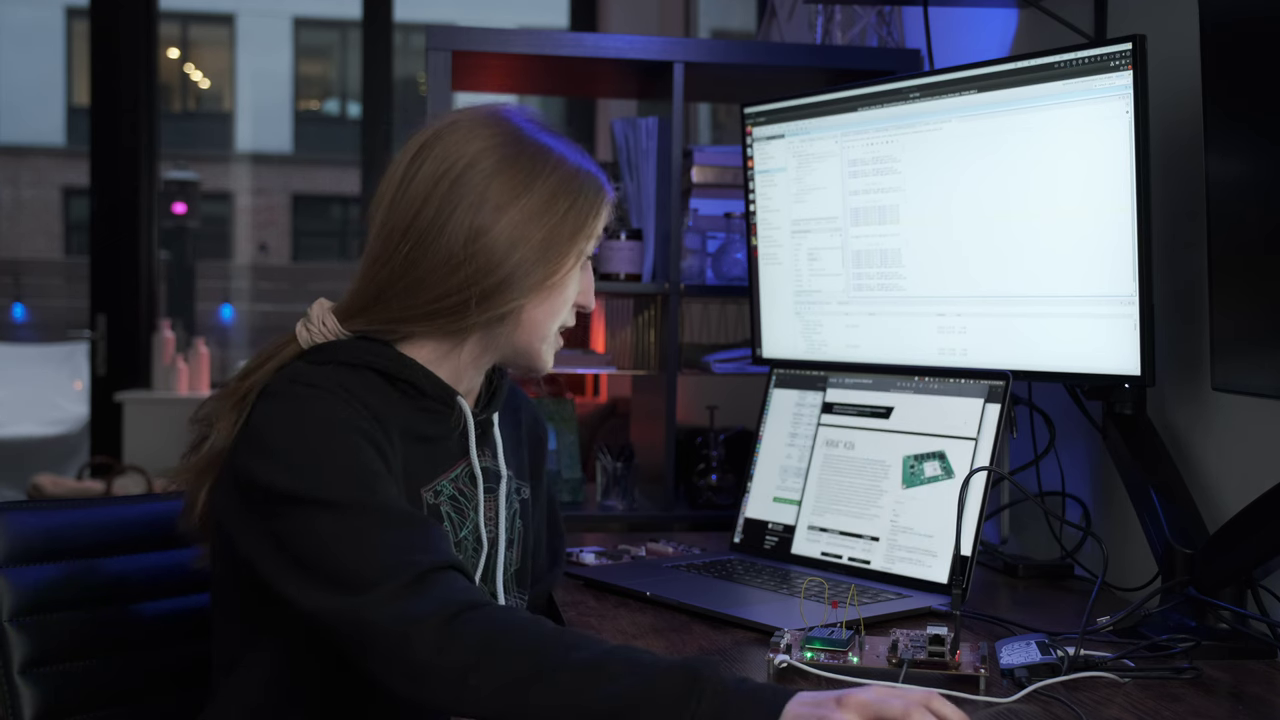
scroll(880, 470, "down", 5)
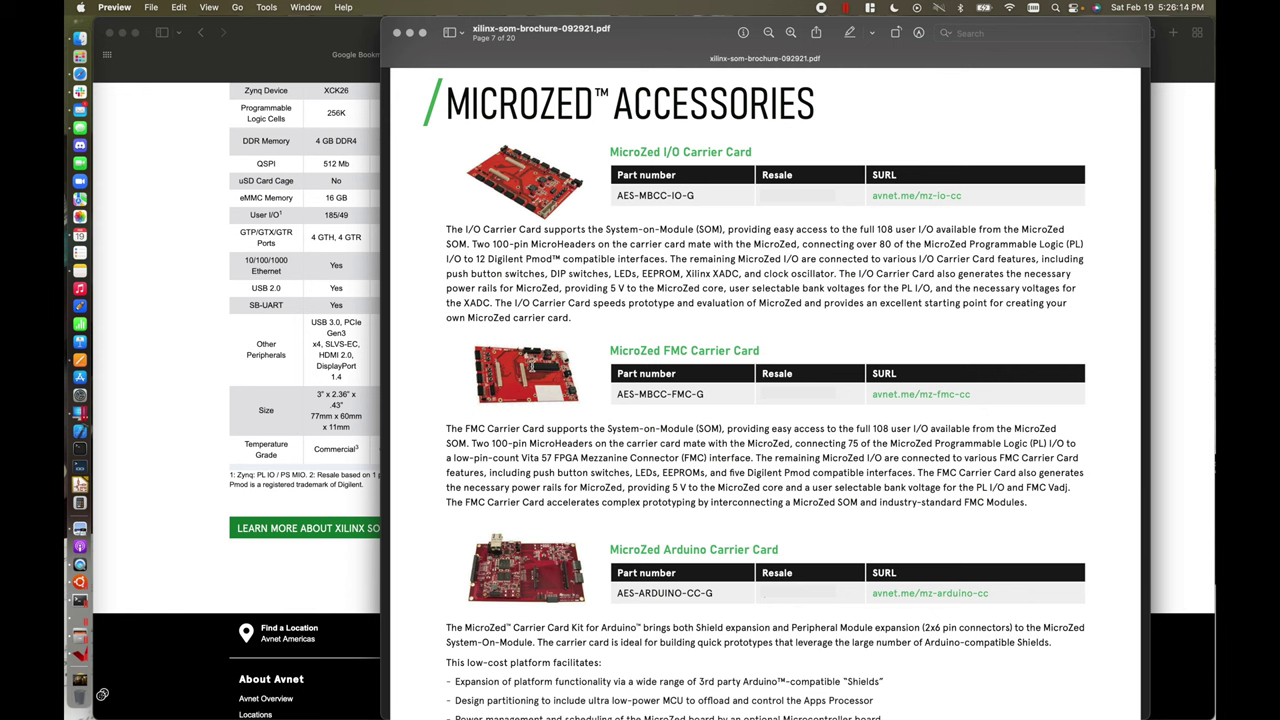
- Scroll further down the brochure toward the UltraZed-EG overview page
scroll(765, 390, "down", 3)
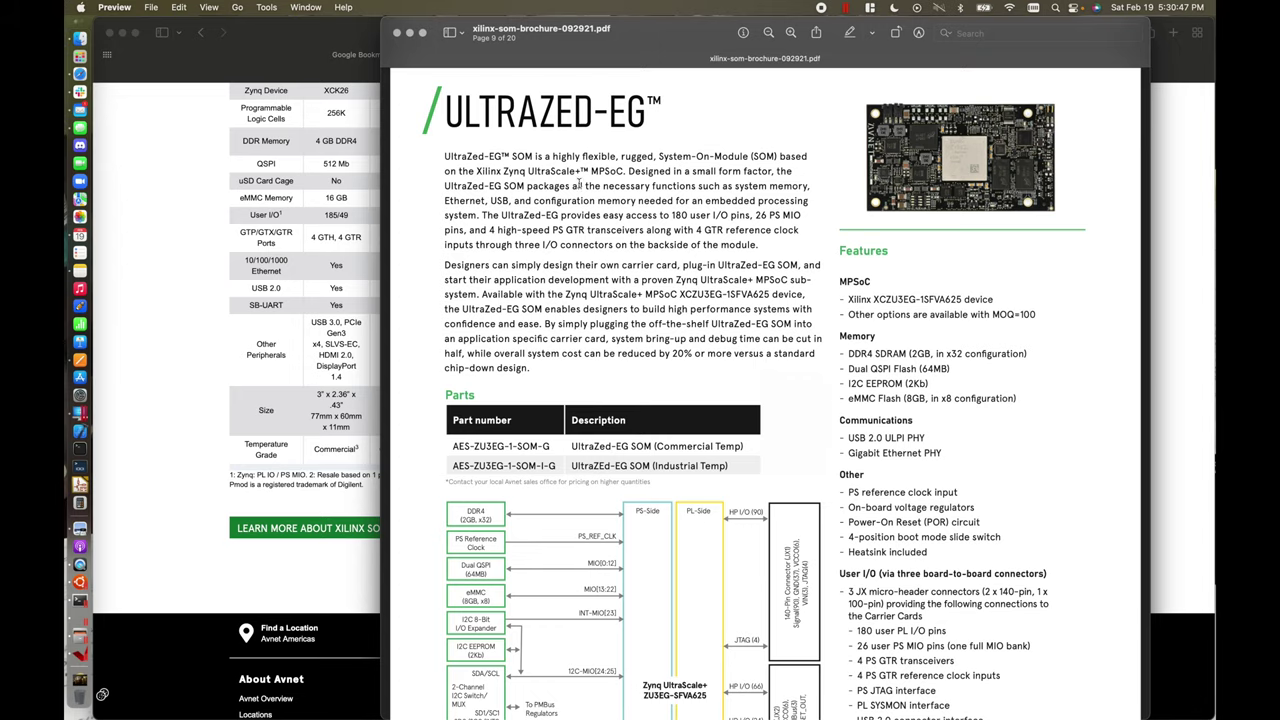
- Look over page 9's UltraZed-EG block diagram and specs, then continue to page 10's accessories
scroll(605, 261, "down", 1)
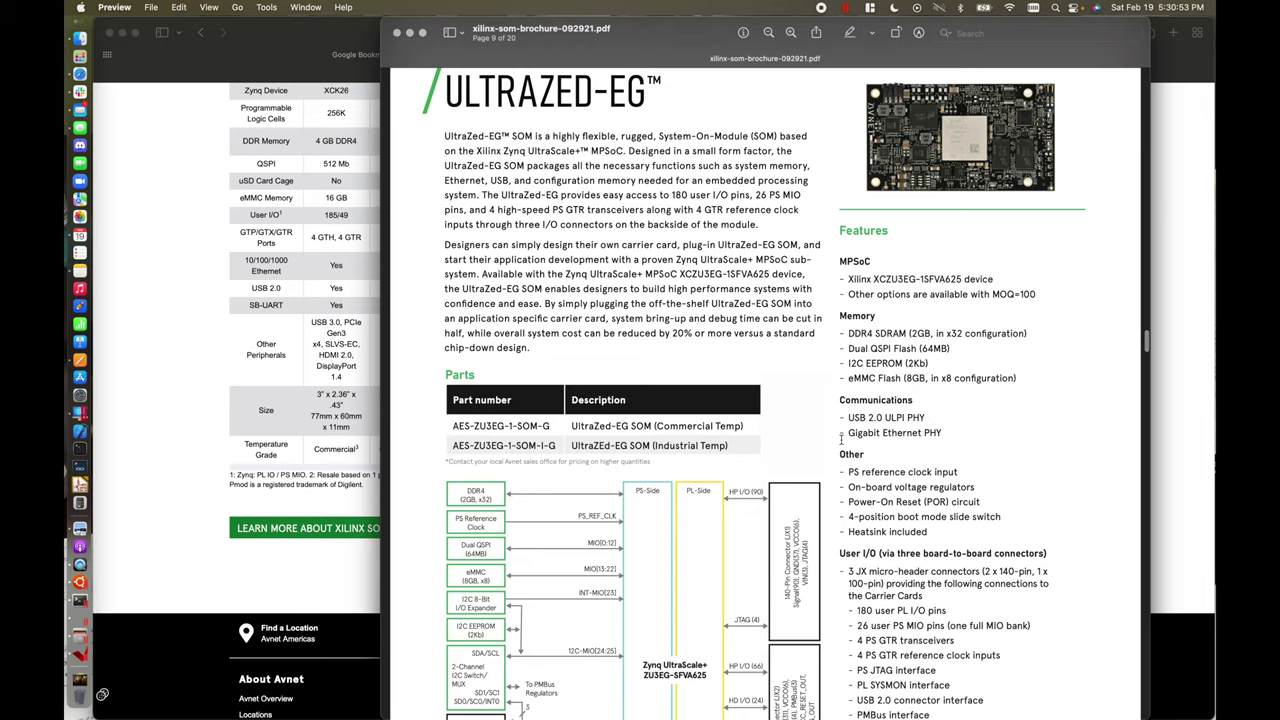
scroll(841, 438, "down", 10)
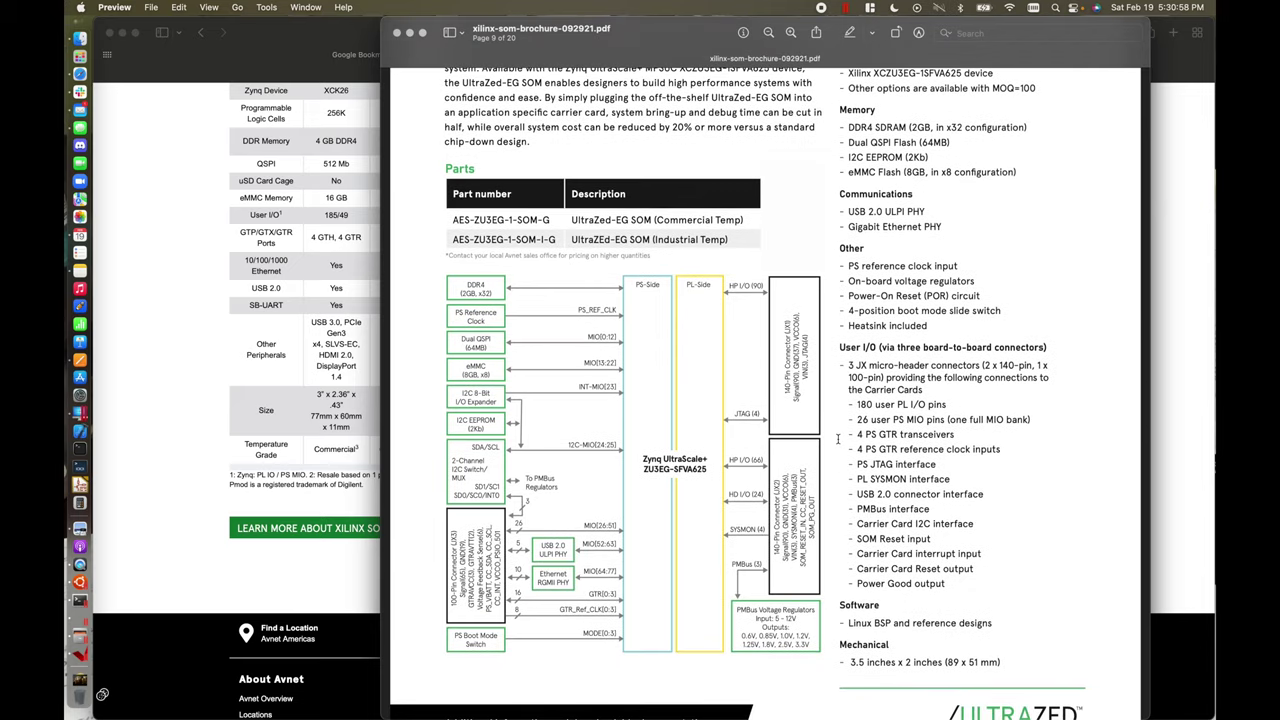
scroll(836, 432, "up", 11)
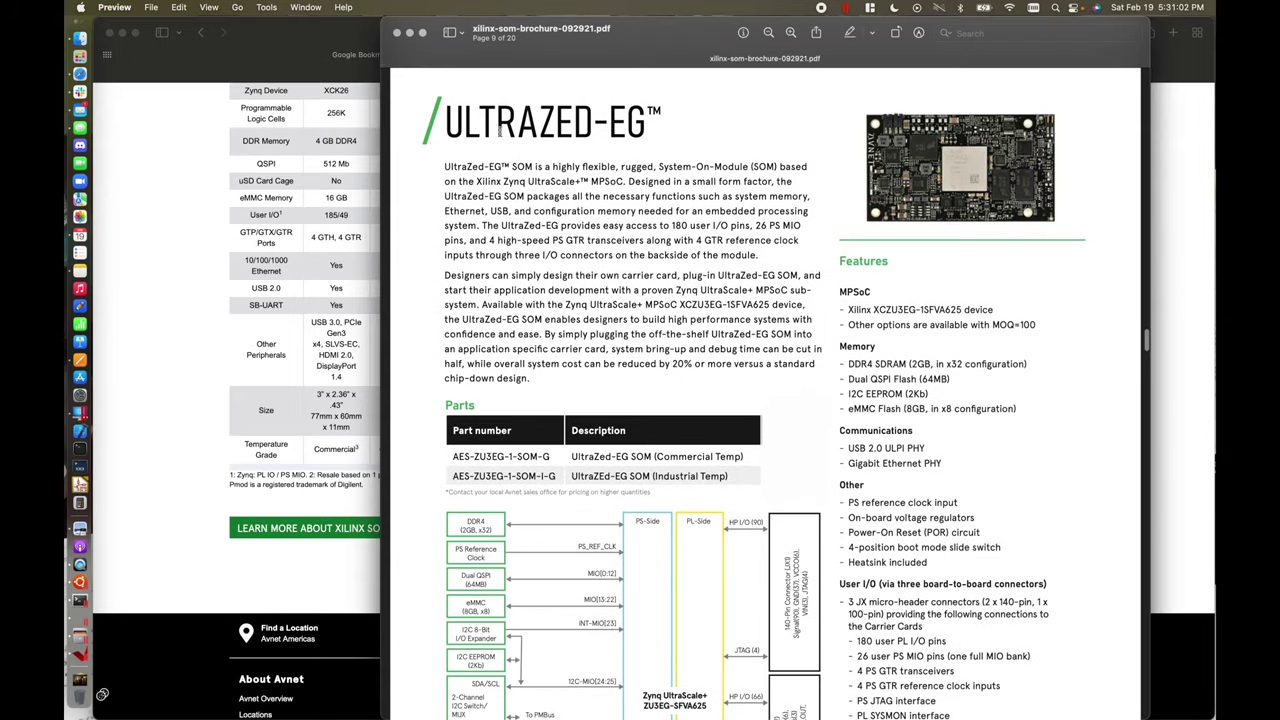
scroll(542, 187, "down", 20)
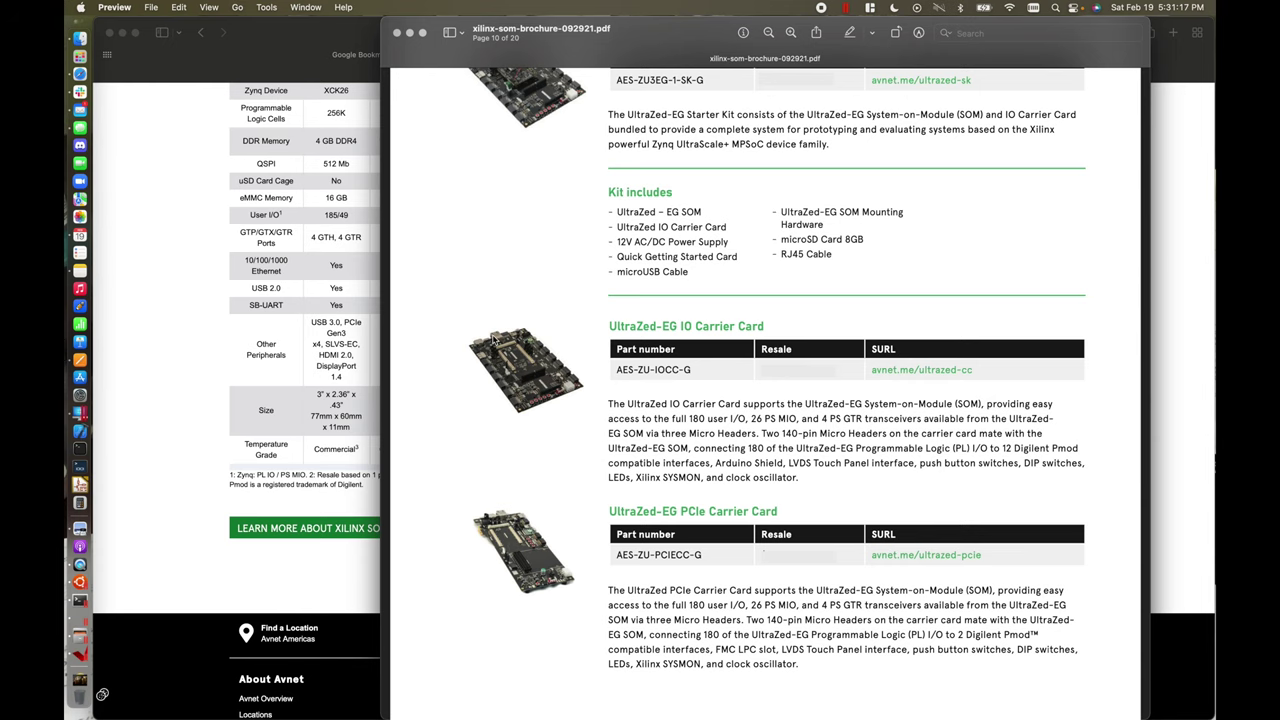
- Scroll from the UltraZed-EV kits pages on to the FMC Accessories page
scroll(575, 404, "down", 4)
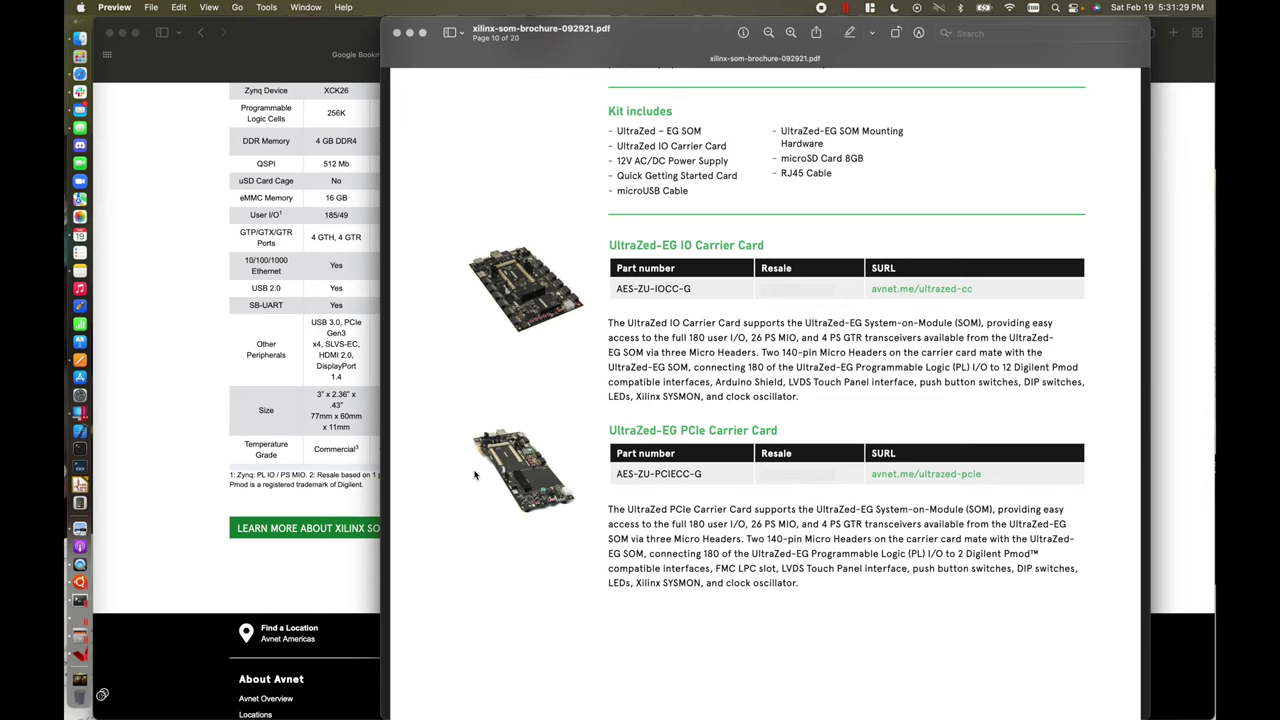
scroll(476, 475, "down", 10)
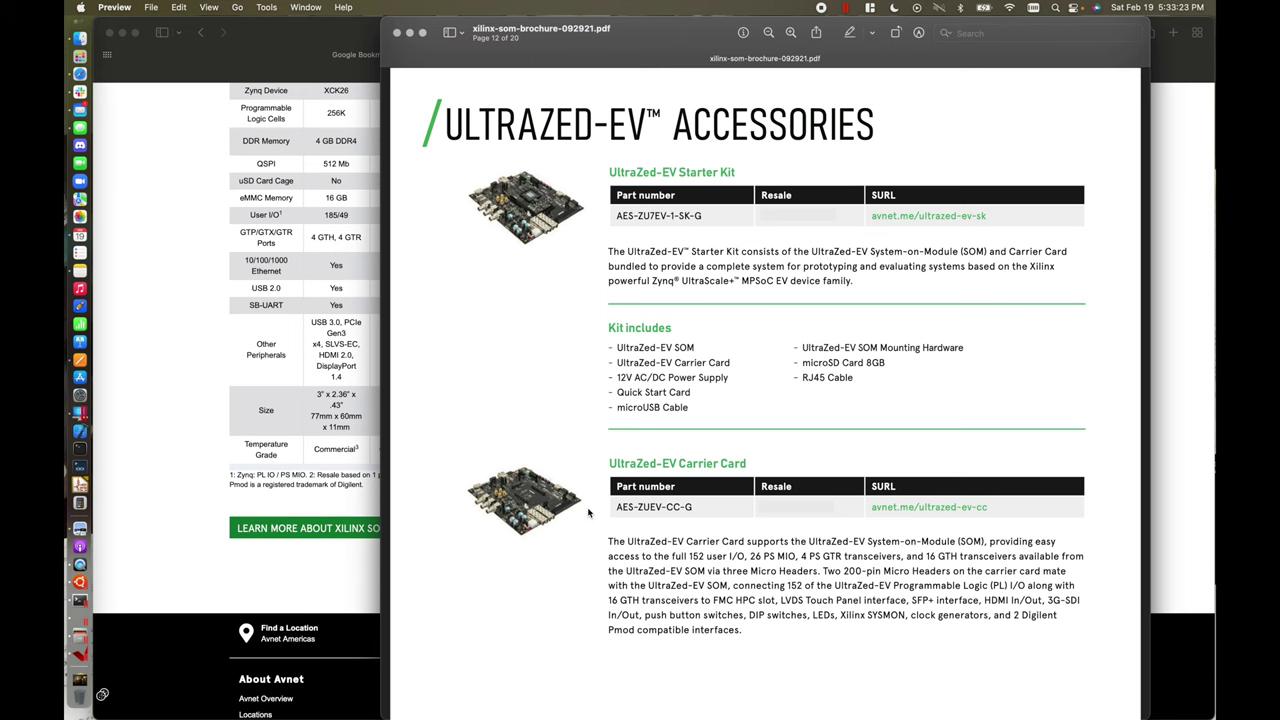
scroll(580, 541, "down", 3)
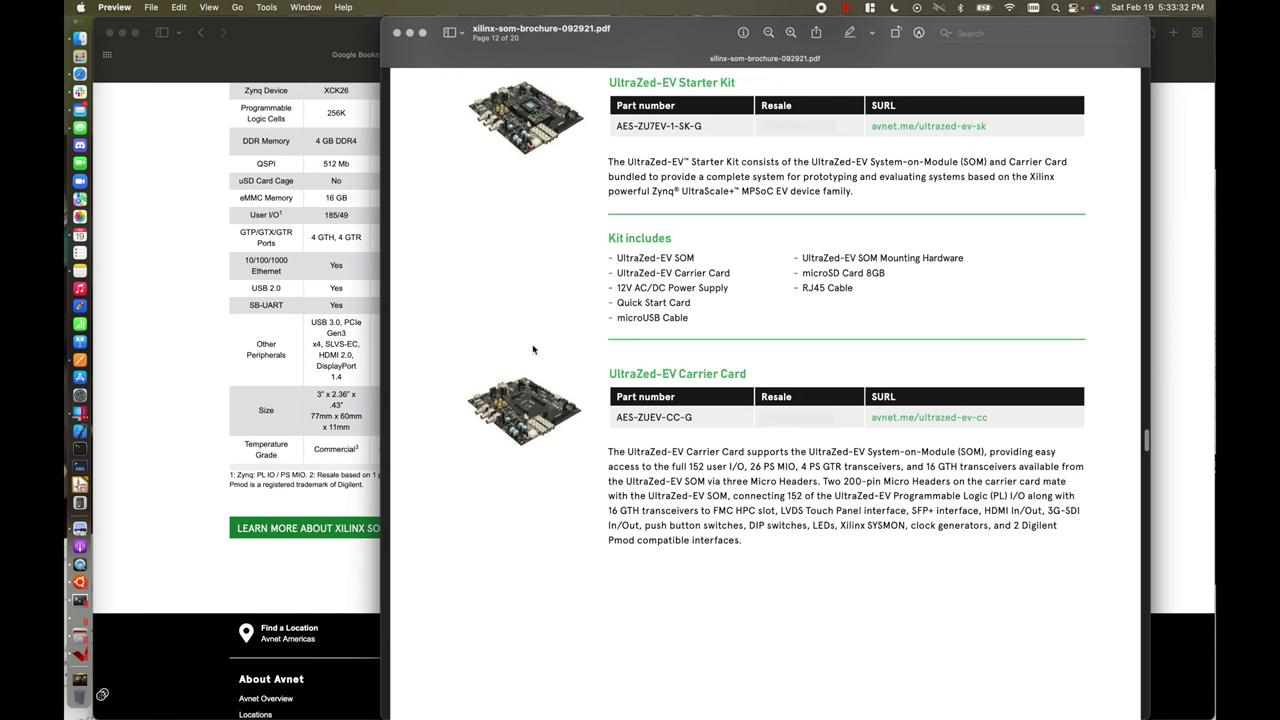
scroll(497, 400, "up", 1)
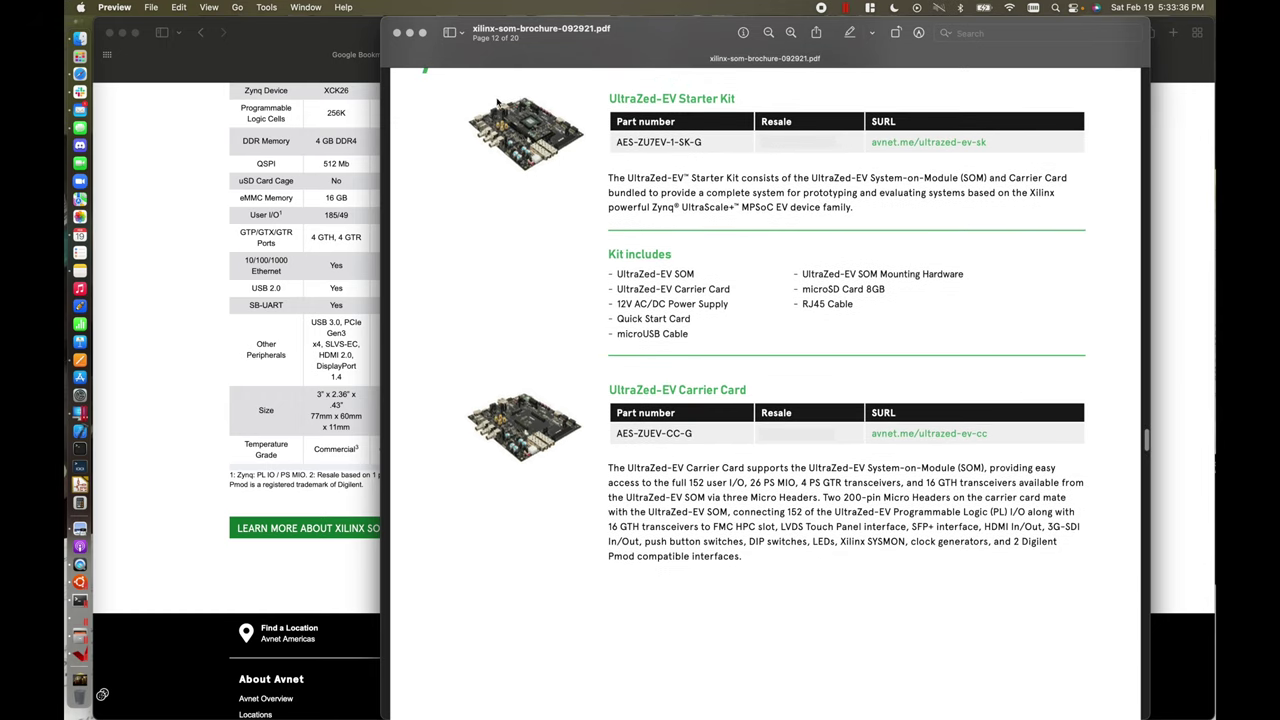
scroll(493, 150, "down", 1)
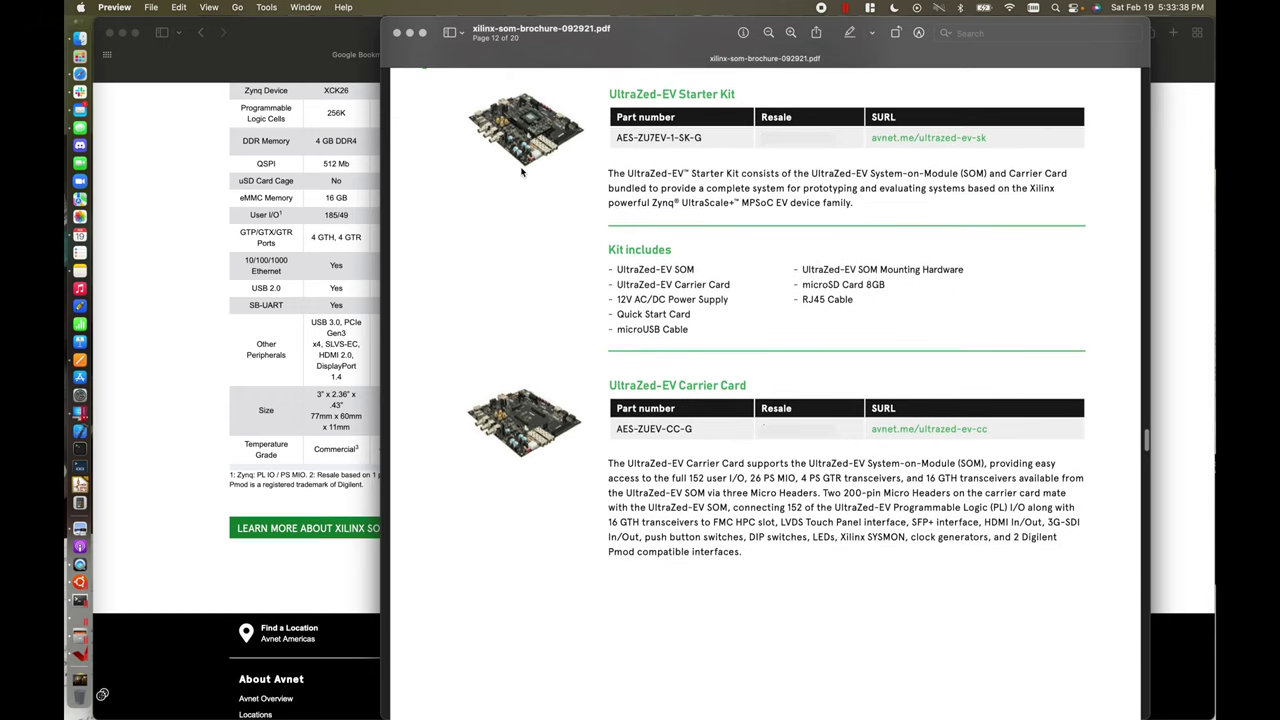
scroll(508, 166, "down", 10)
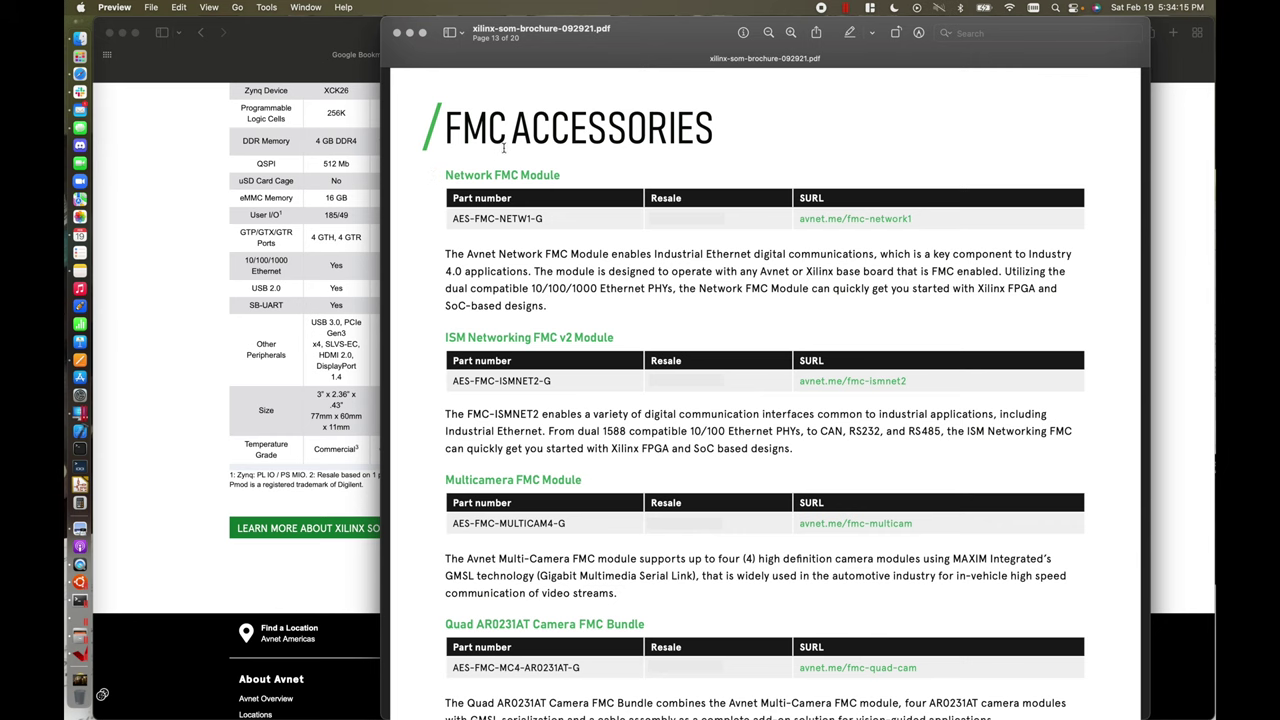
- Highlight 'FMC' in the heading, then scroll on to page 15, XRF RFSoC System-on-Modules
left_click_drag(505, 138, 429, 138)
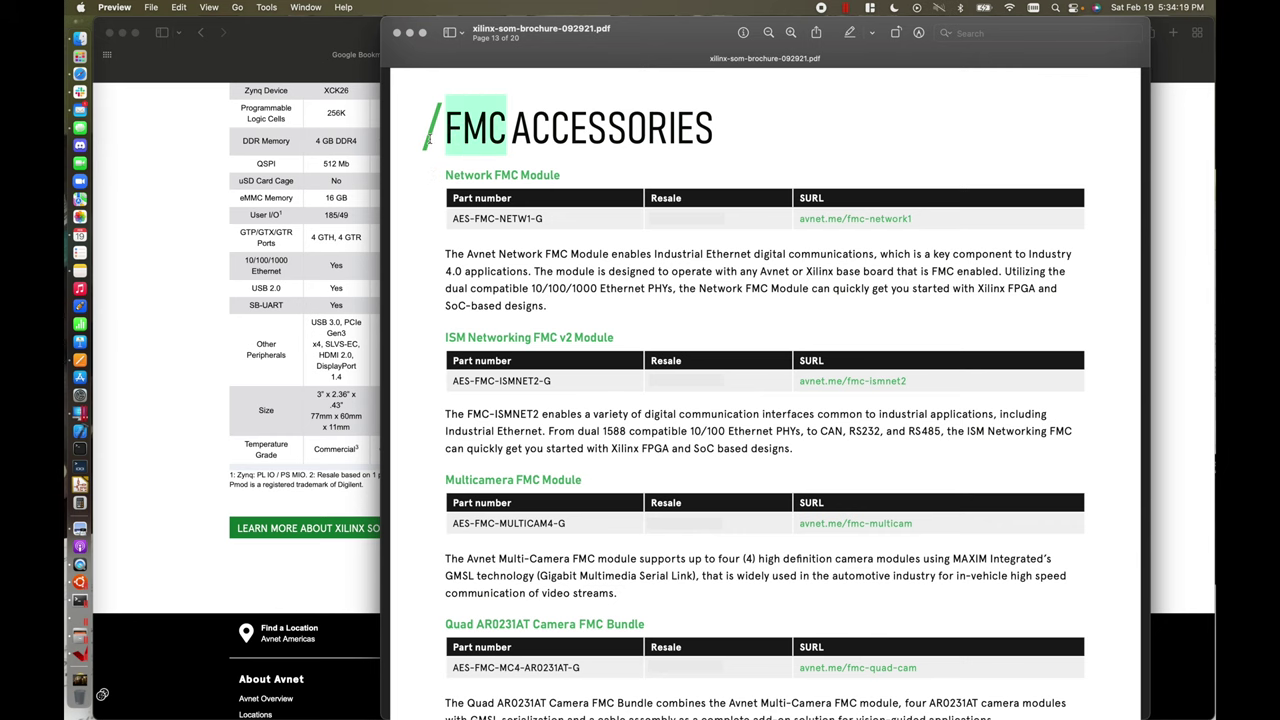
scroll(633, 197, "down", 2)
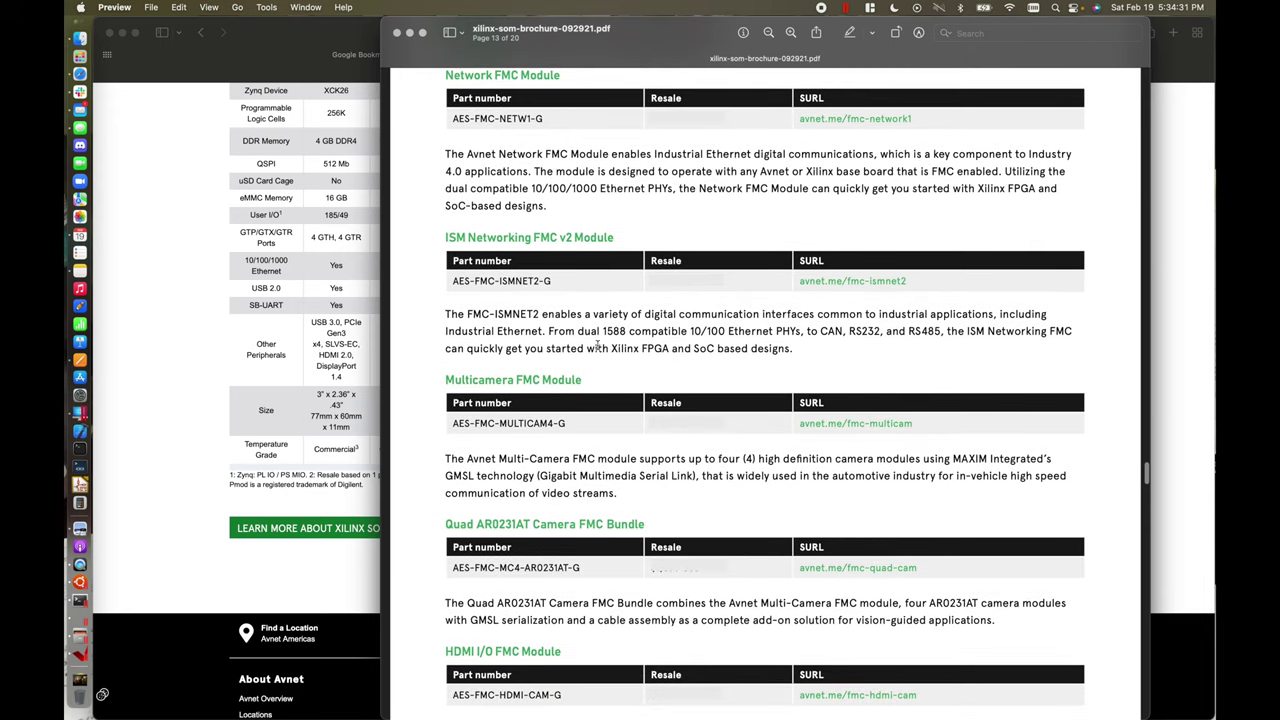
scroll(598, 346, "down", 5)
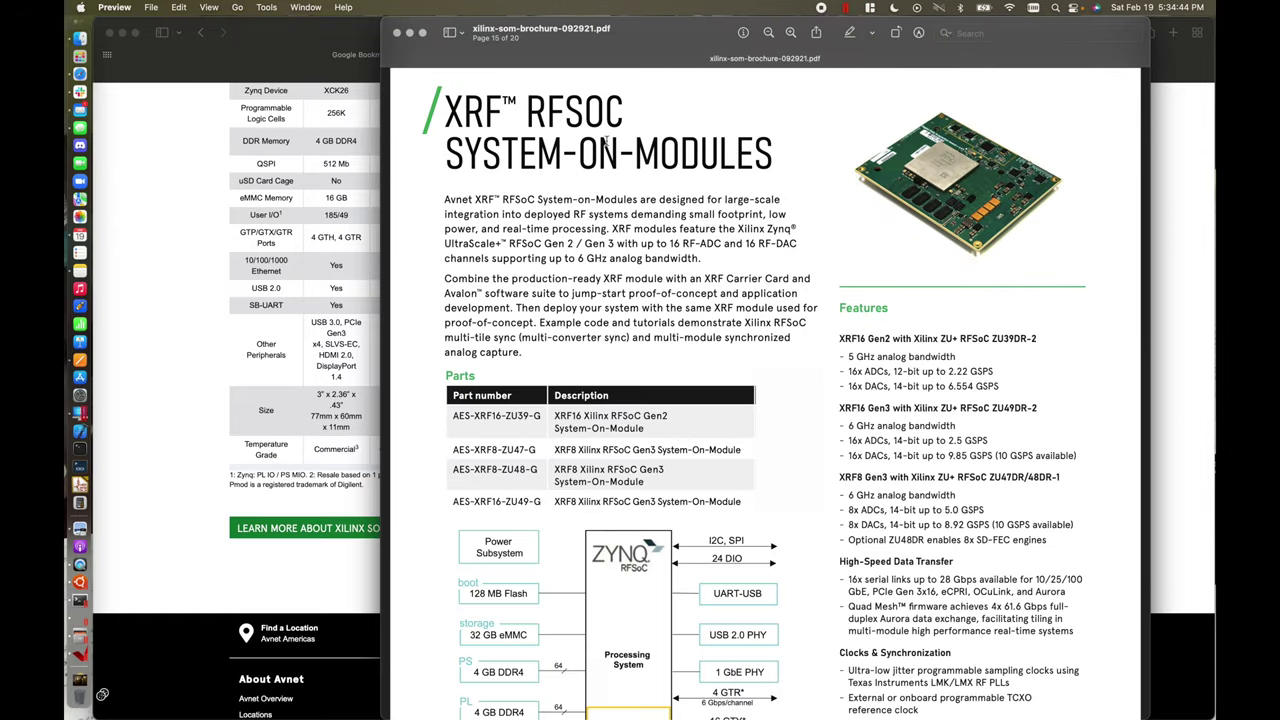
scroll(616, 226, "down", 2)
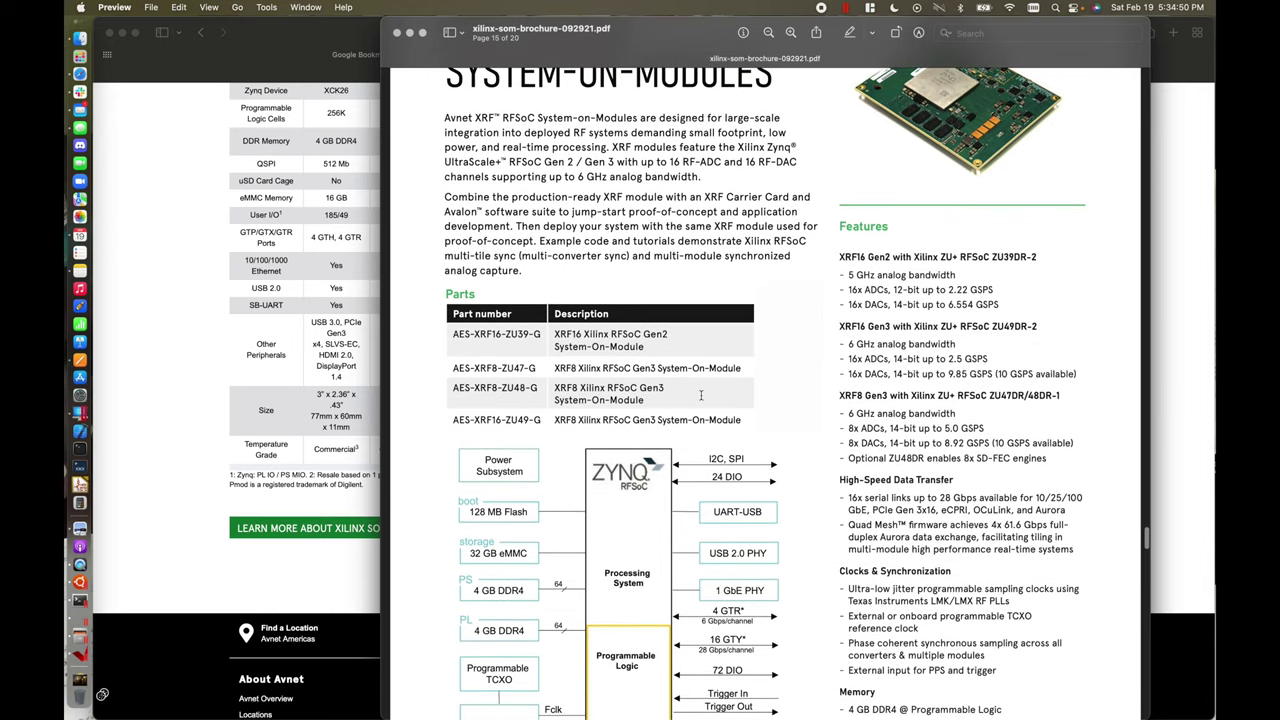
scroll(701, 399, "down", 1)
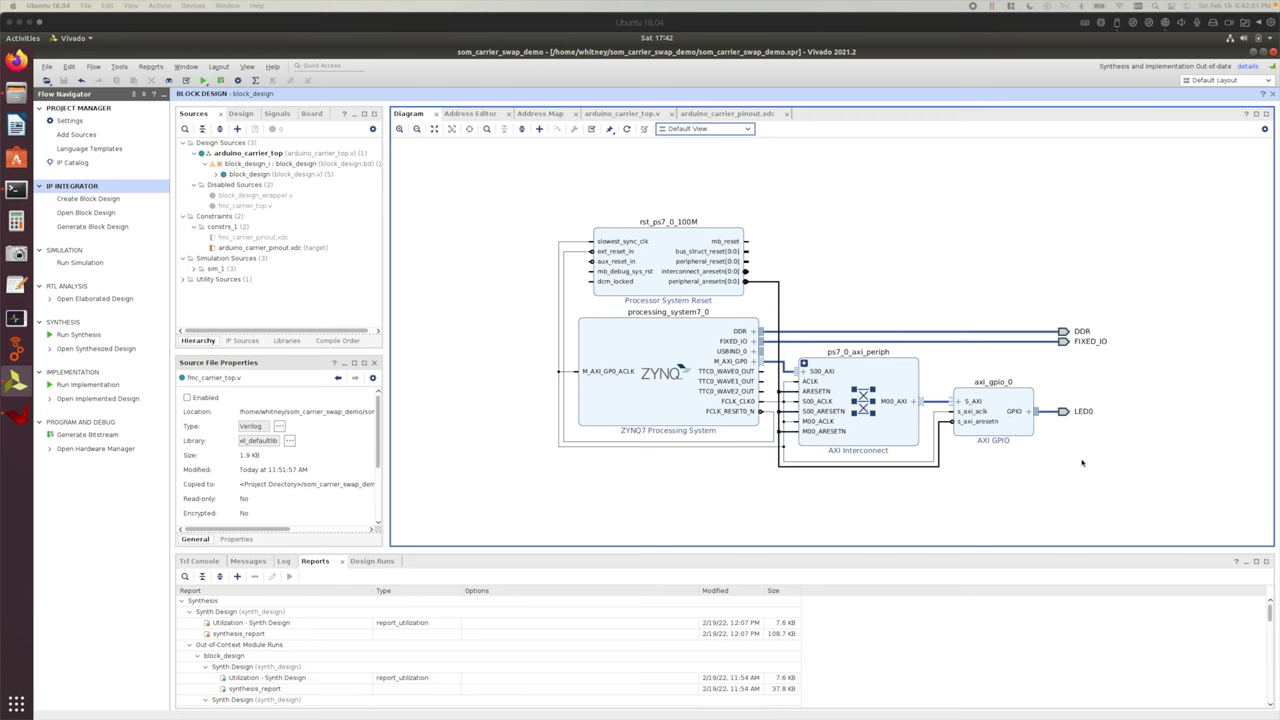
- Check axi_gpio_0's 1-bit all-outputs setting unchanged, then view arduino_carrier_top.v's block_design instance
double_click(1000, 410)
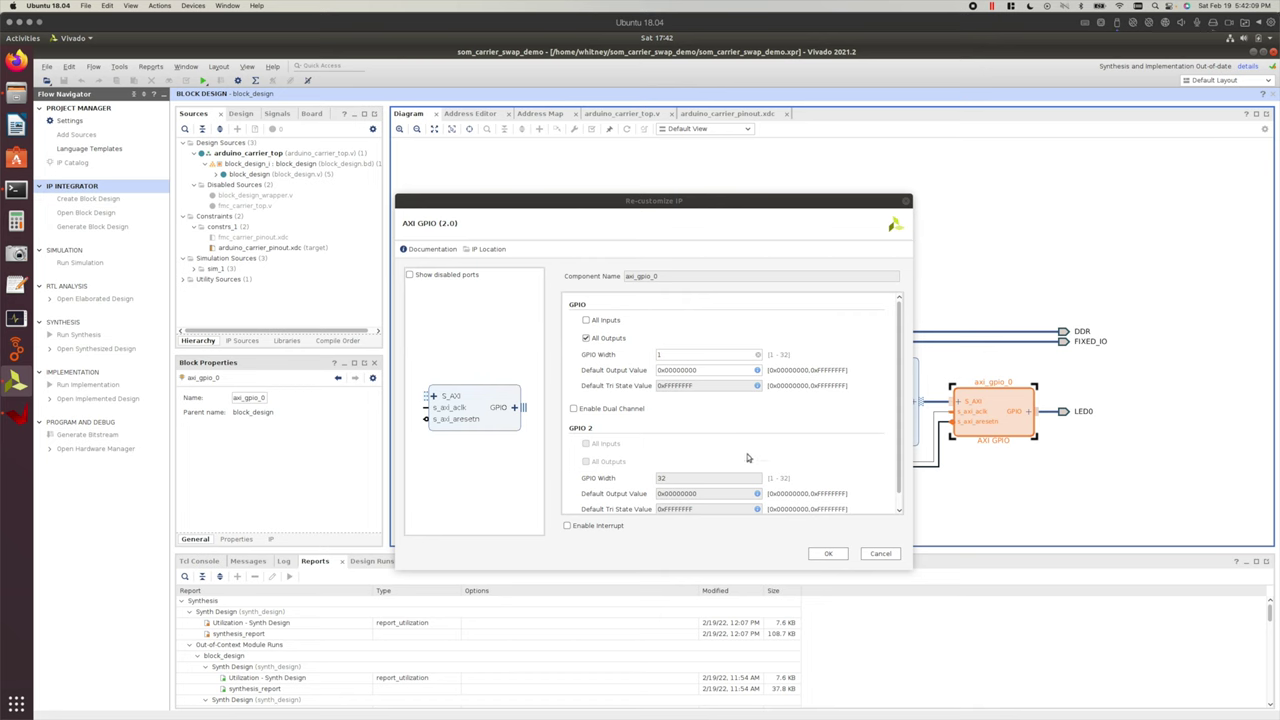
left_click(828, 553)
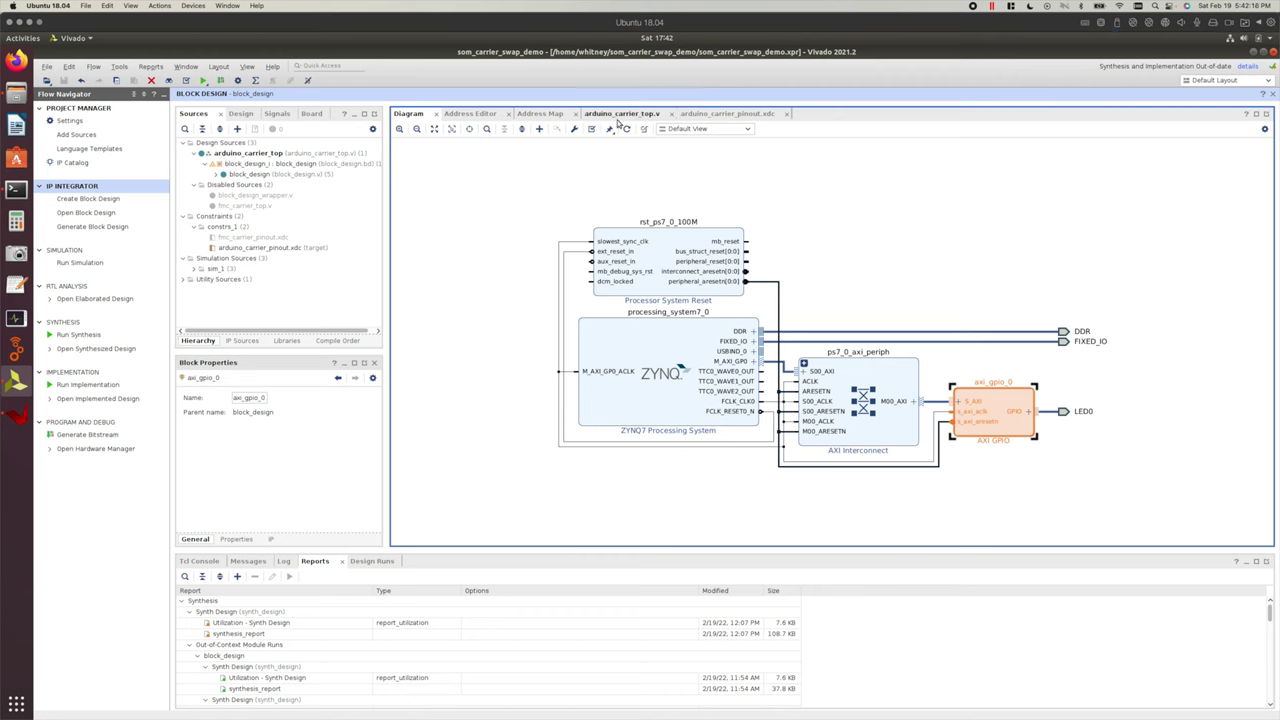
left_click(619, 116)
scroll(585, 284, "down", 9)
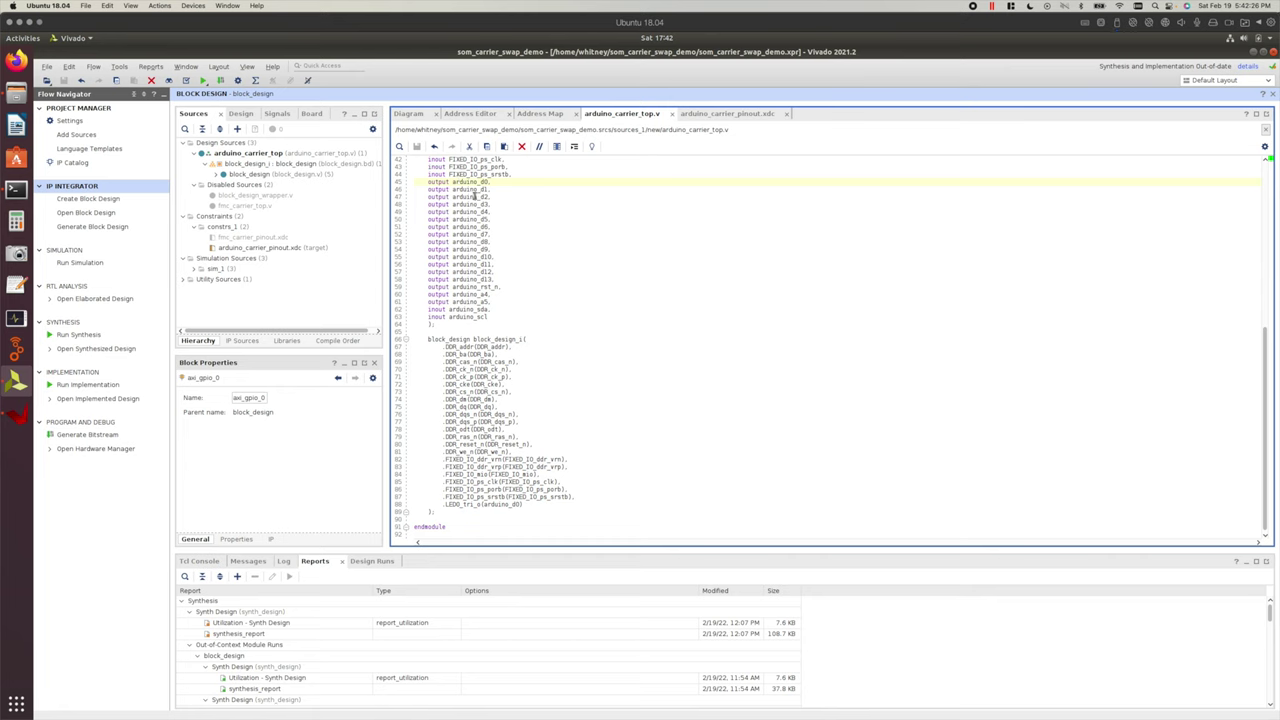
- Highlight arduino_d0 in the Verilog, select the LED0 port in the diagram, then open arduino_carrier_pinout.xdc
double_click(469, 183)
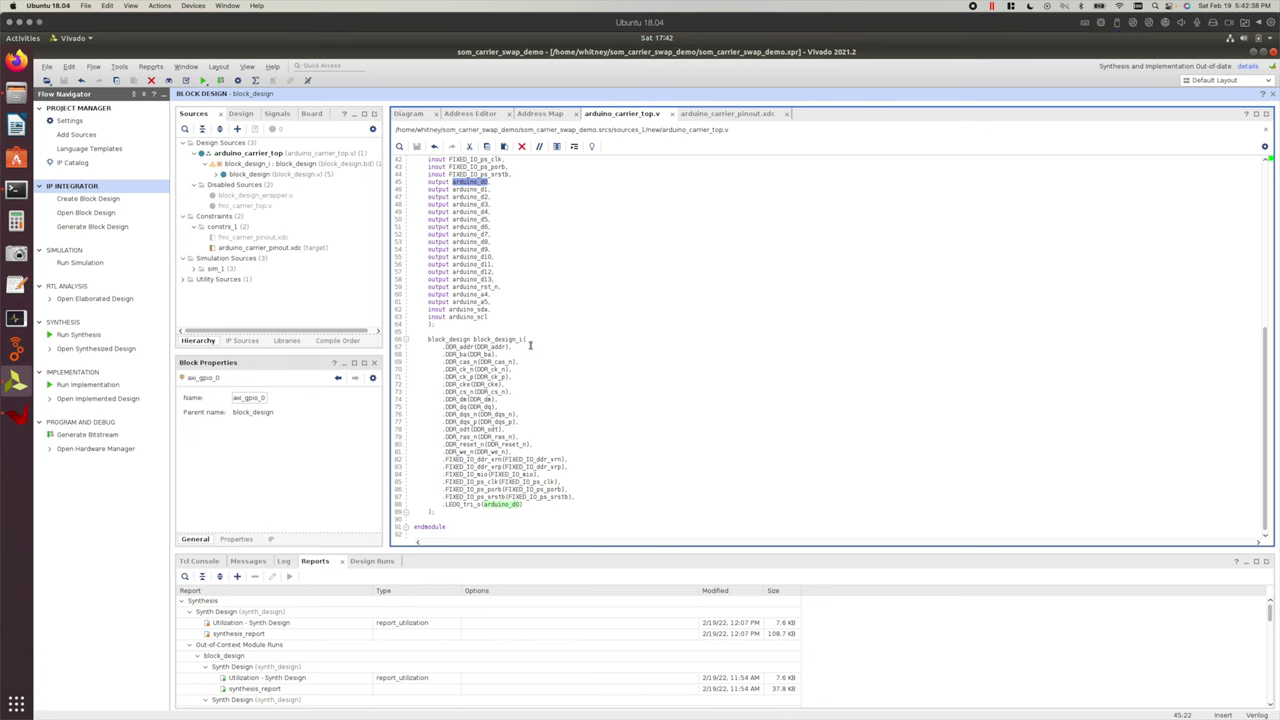
left_click(408, 113)
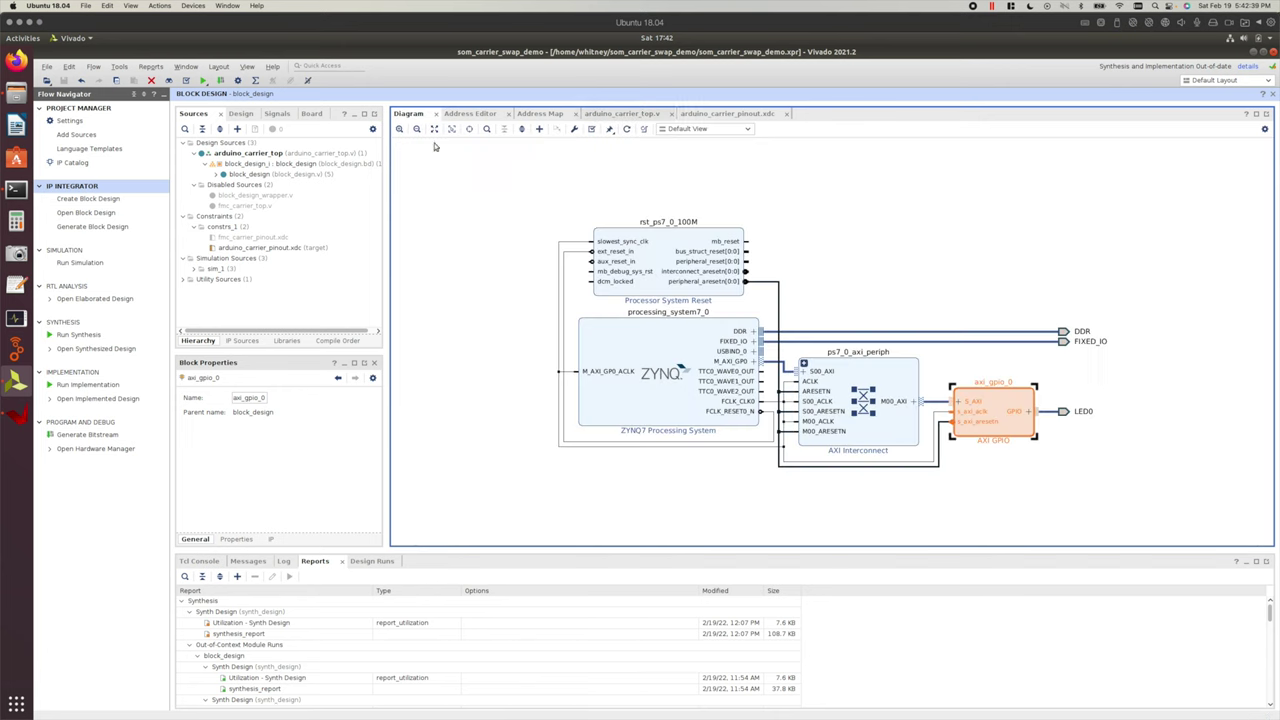
left_click(1066, 413)
left_click(720, 111)
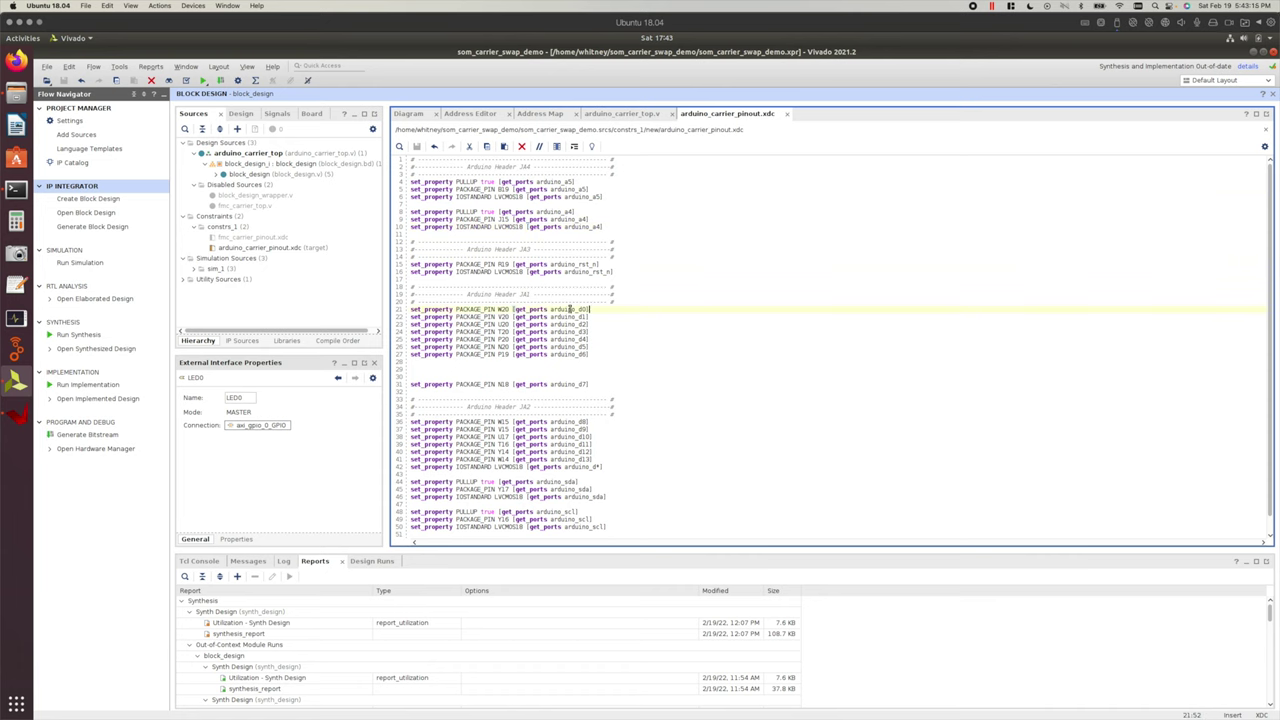
- Highlight arduino_d0 on line 21 of the XDC, constrained to pin W20, then deselect it
double_click(570, 309)
left_click(503, 310)
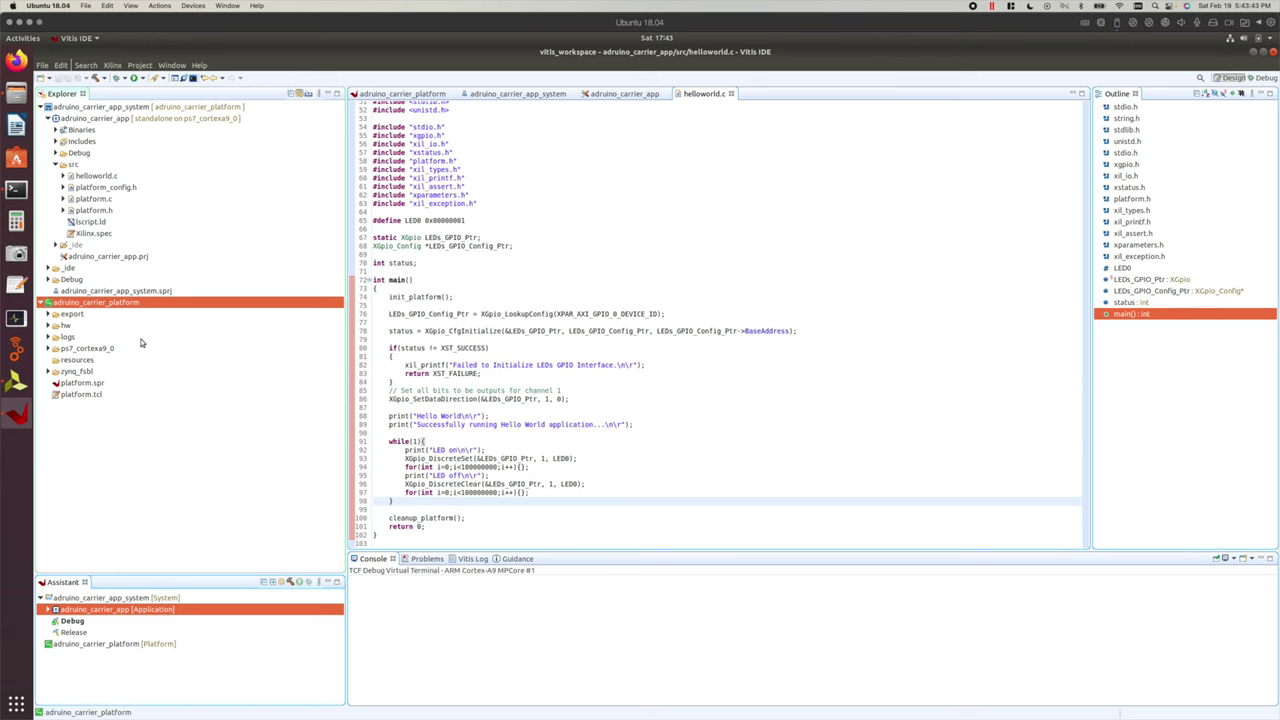
- Select the system project and highlight the status check and LED blink loop in helloworld.c
left_click(110, 107)
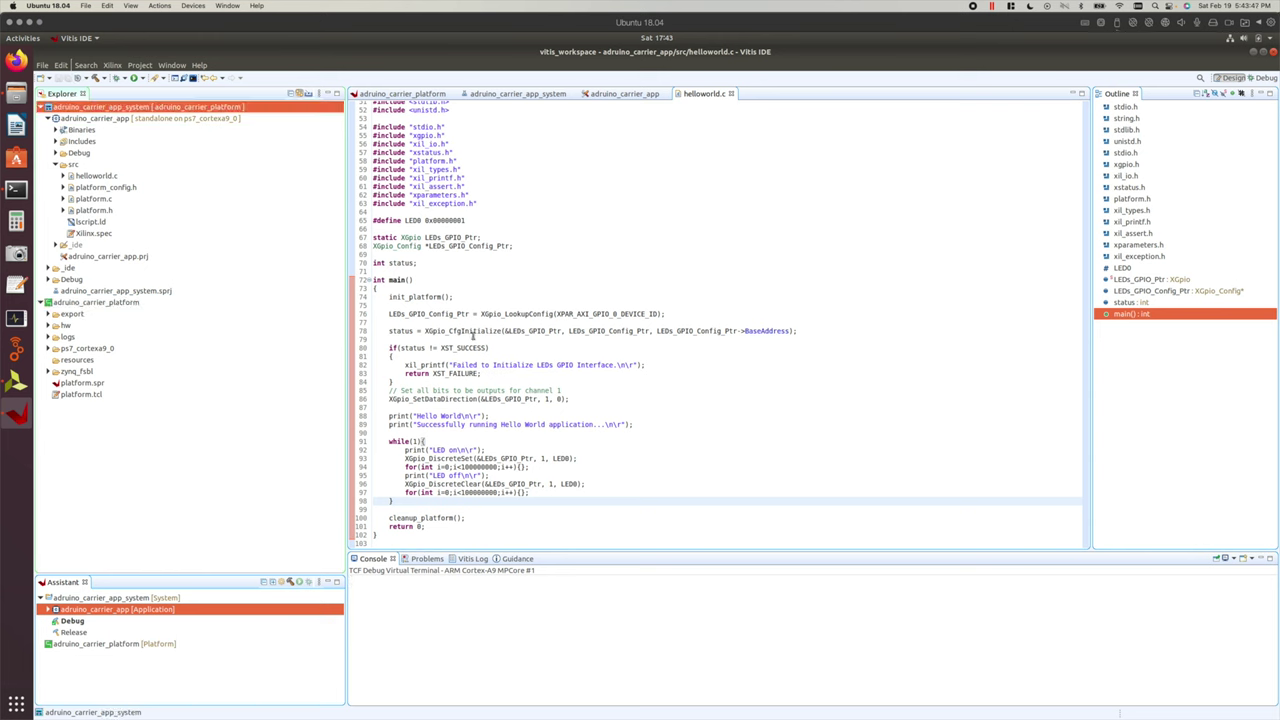
left_click_drag(530, 492, 376, 340)
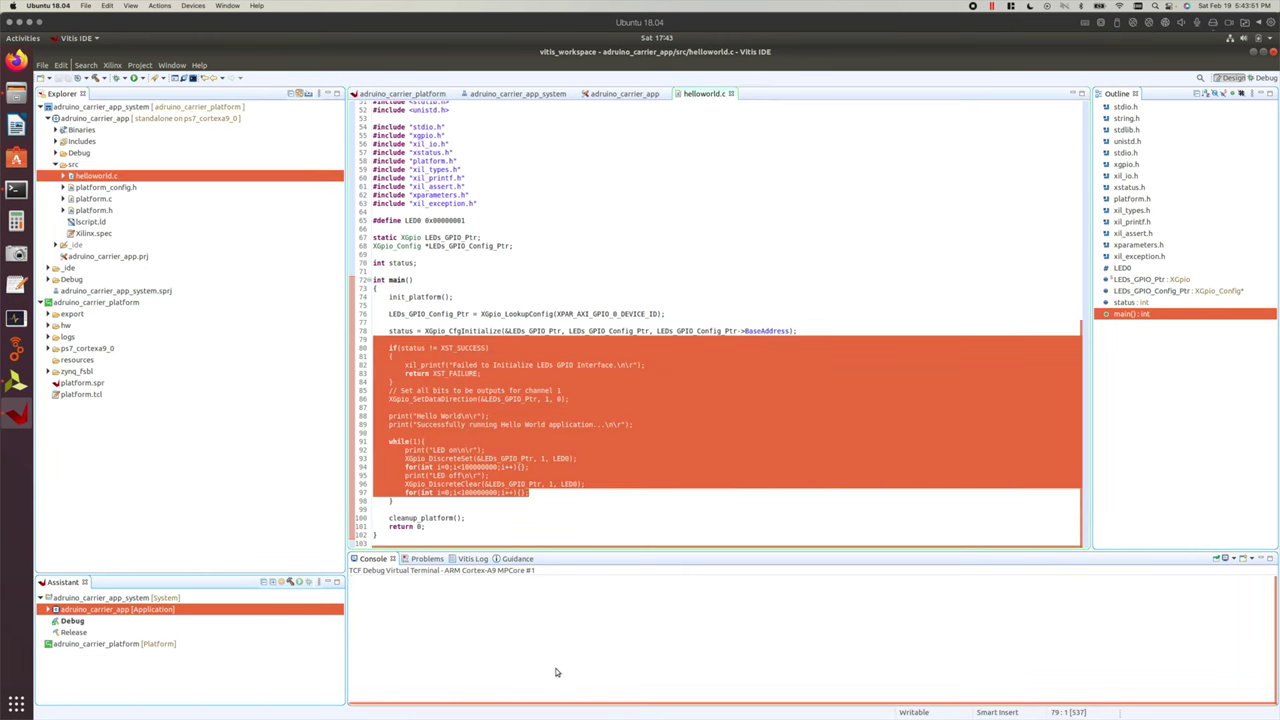
left_click(484, 516)
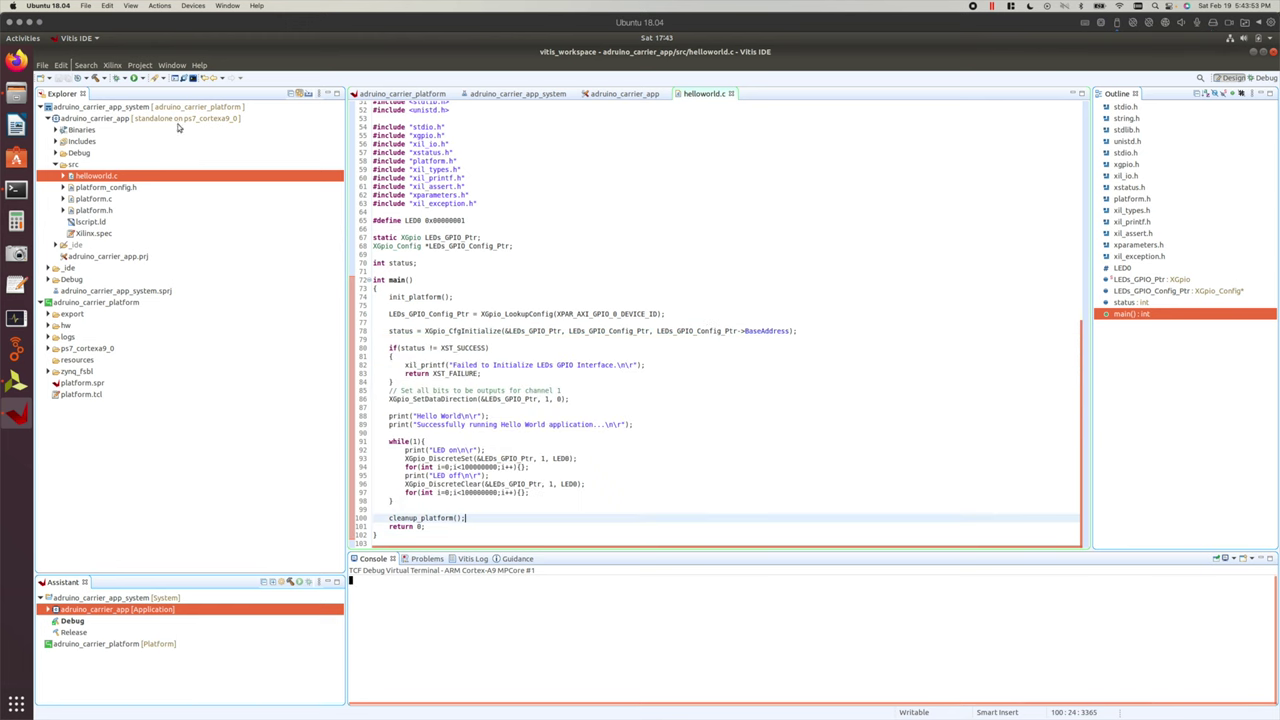
- Debug adruino_carrier_app with Launch Hardware (Single Application Debug) and show the Vitis Serial Terminal
left_click(115, 117)
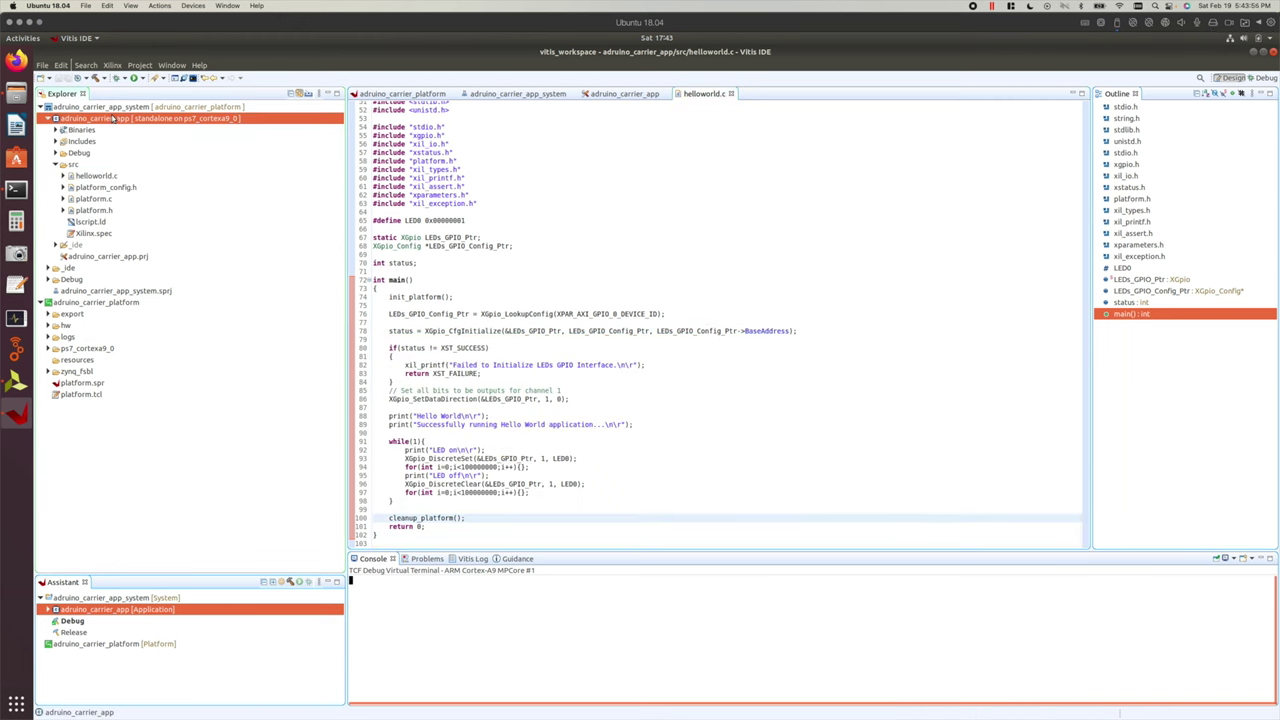
right_click(123, 117)
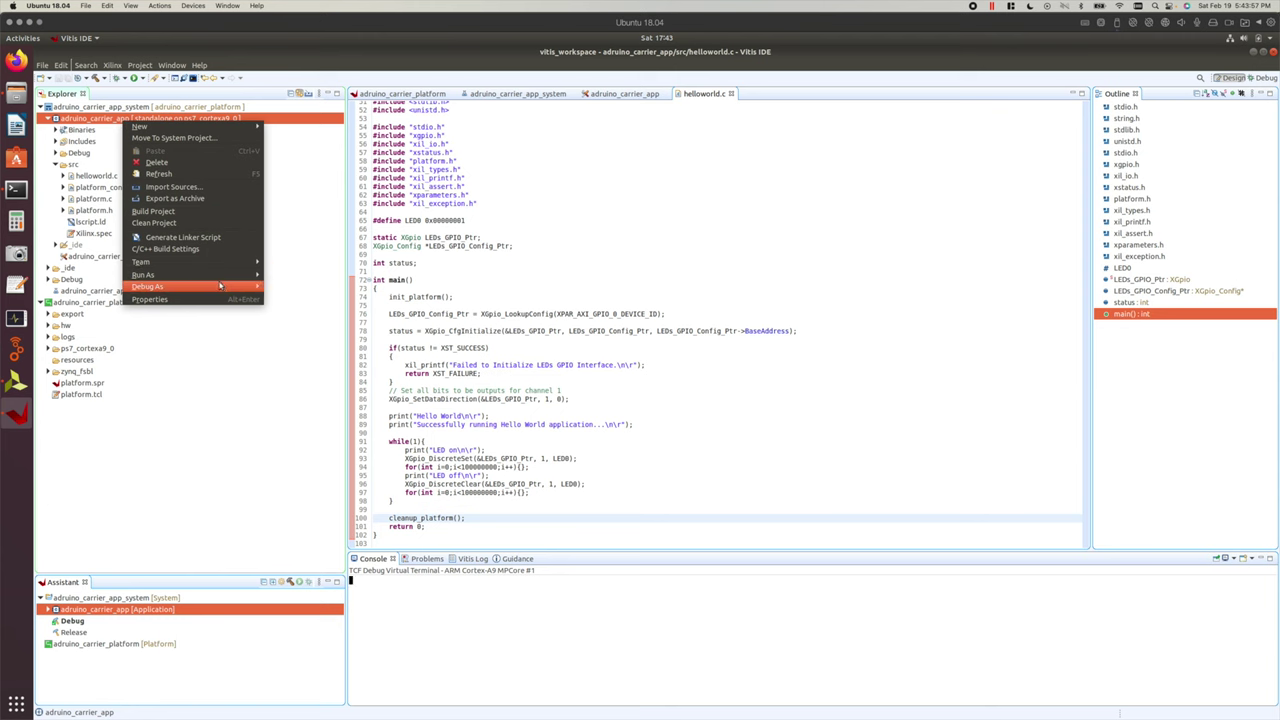
mouse_move(223, 286)
left_click(305, 289)
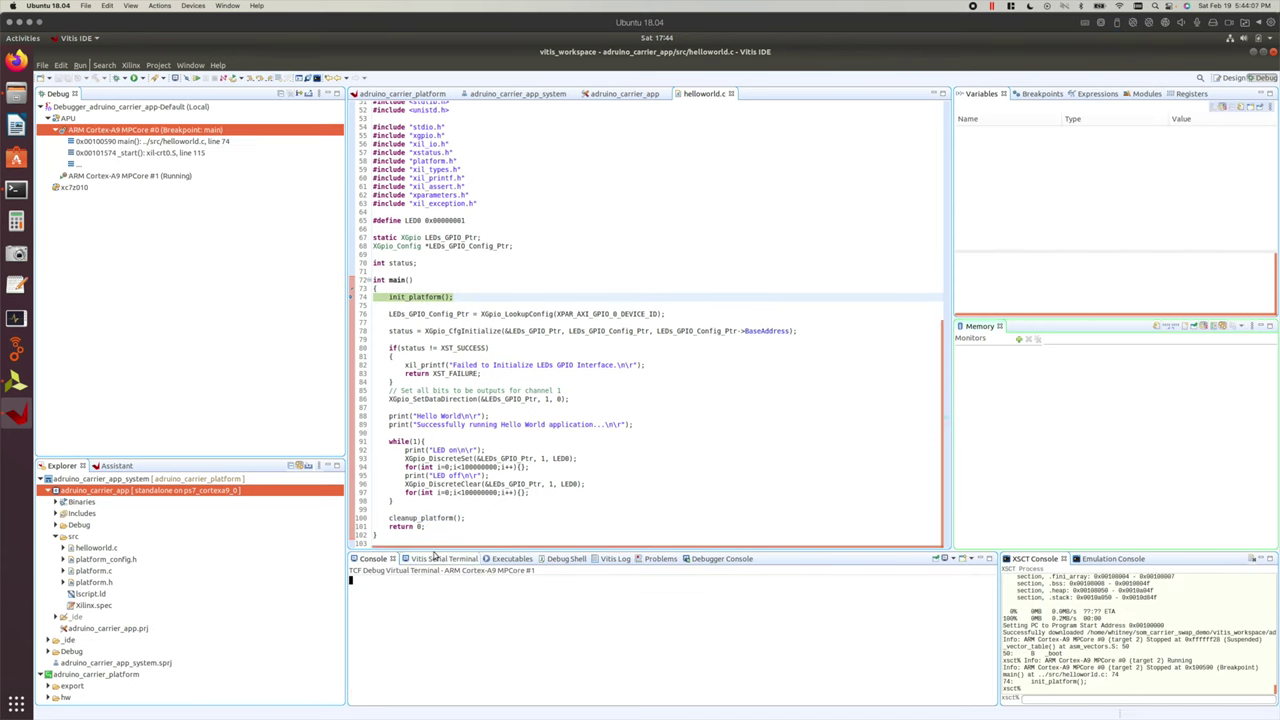
left_click(433, 557)
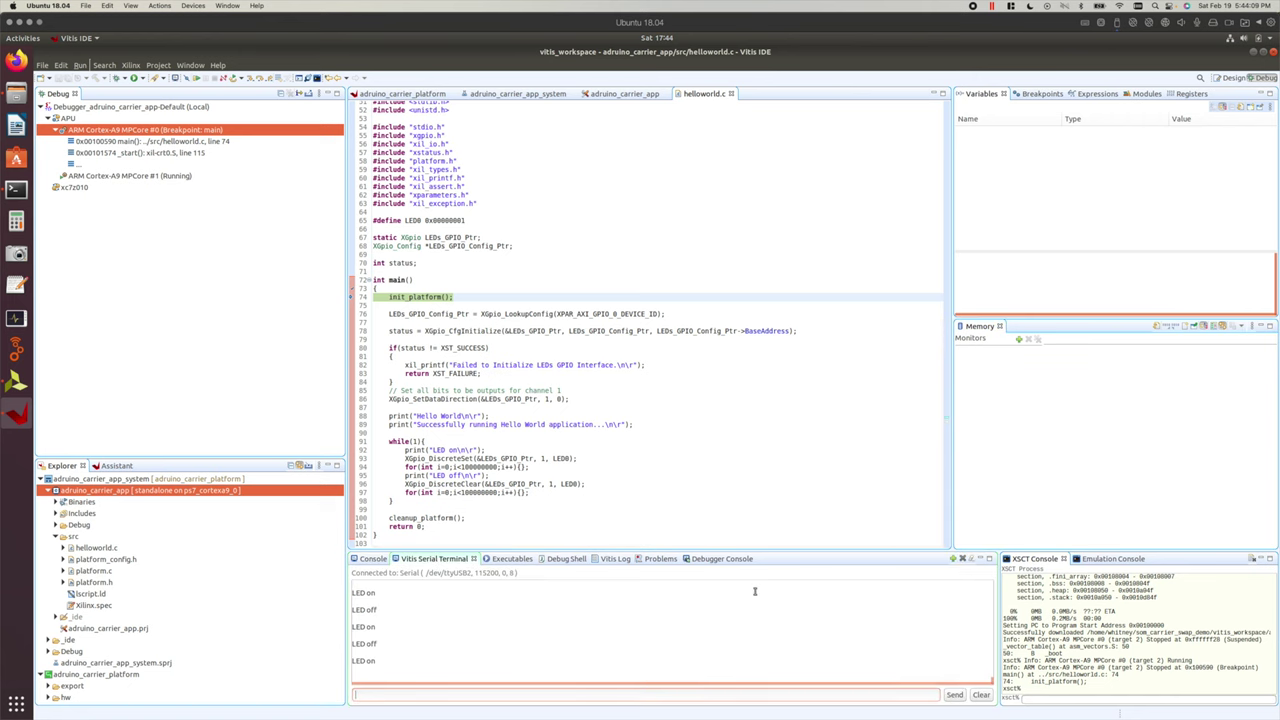